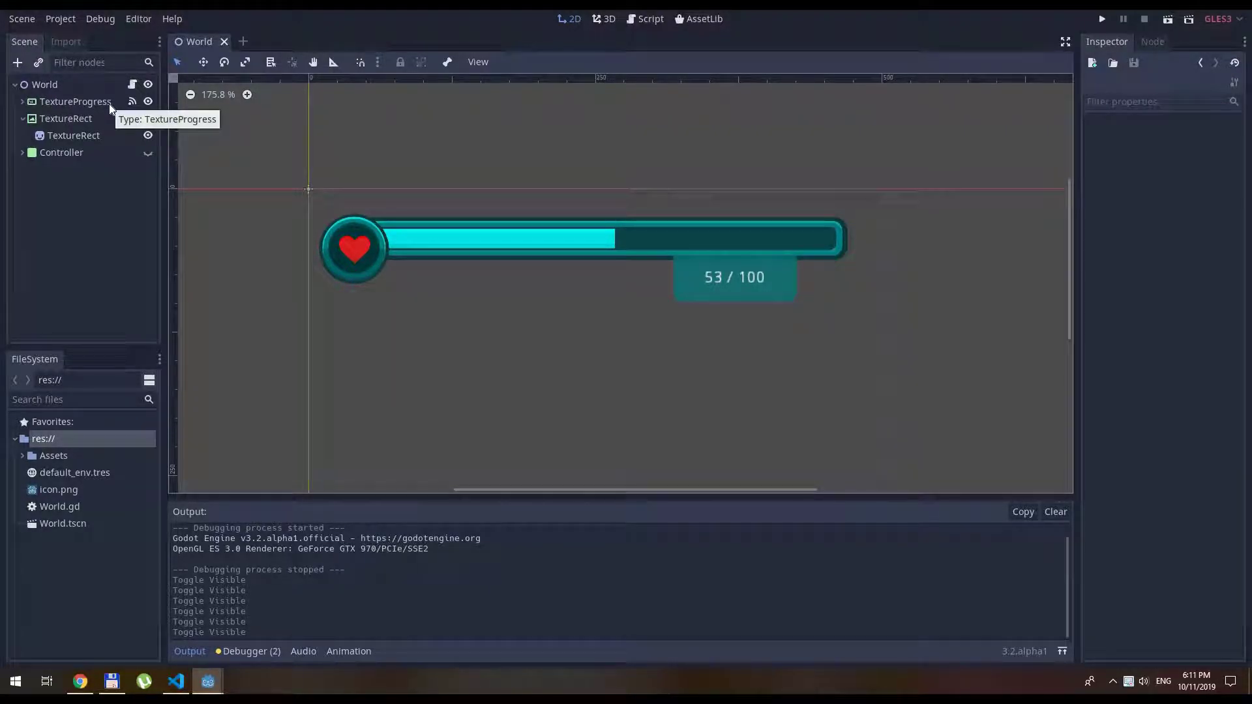
Raise the World scene's TextureProgress health bar Value to 99, so it reads 99 / 100.
{"action": "left_click", "coordinate": [490, 252]}
{"action": "left_click", "coordinate": [515, 301]}
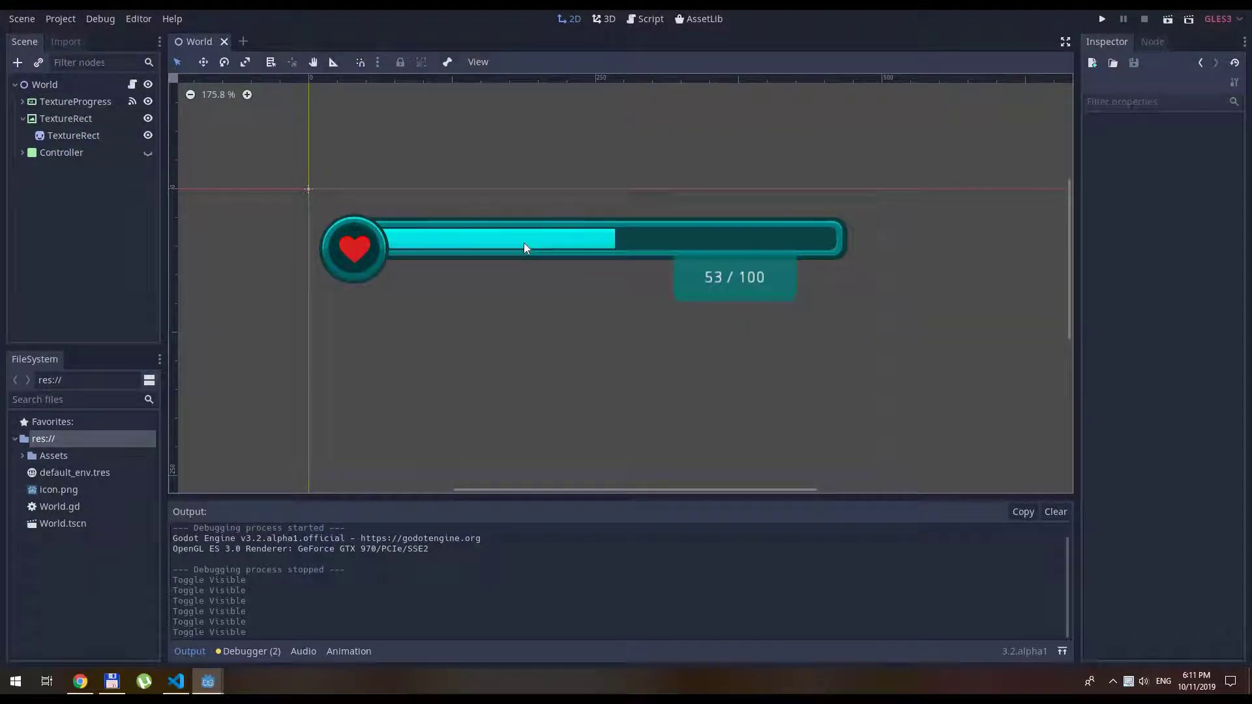
{"action": "left_click", "coordinate": [524, 248]}
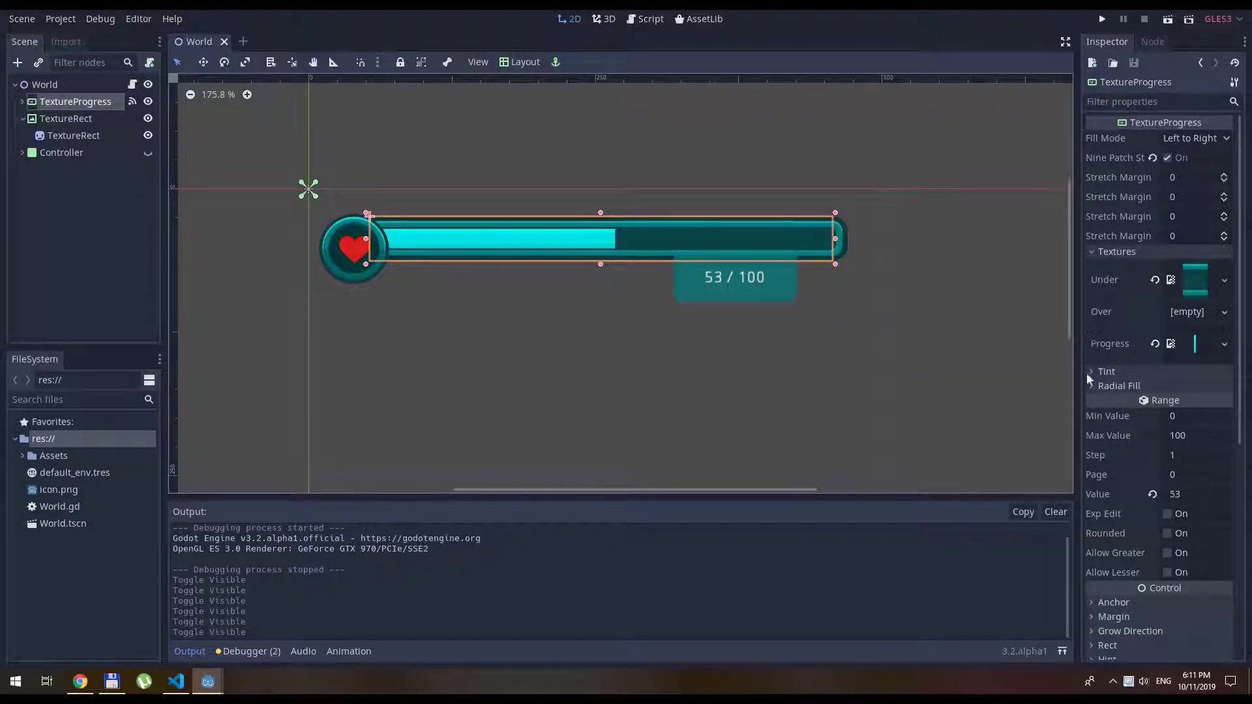
{"action": "left_click_drag", "start_coordinate": [1183, 492], "coordinate": [1164, 493]}
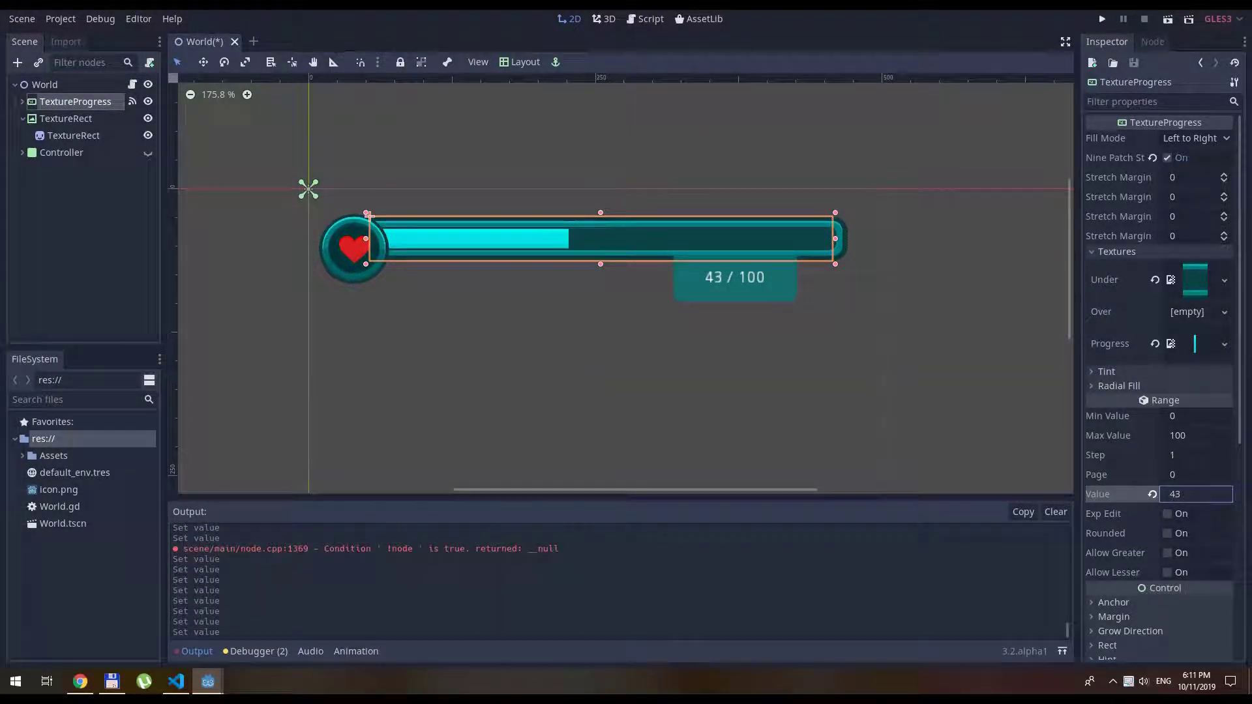
{"action": "left_click", "coordinate": [709, 281]}
{"action": "left_click", "coordinate": [544, 257]}
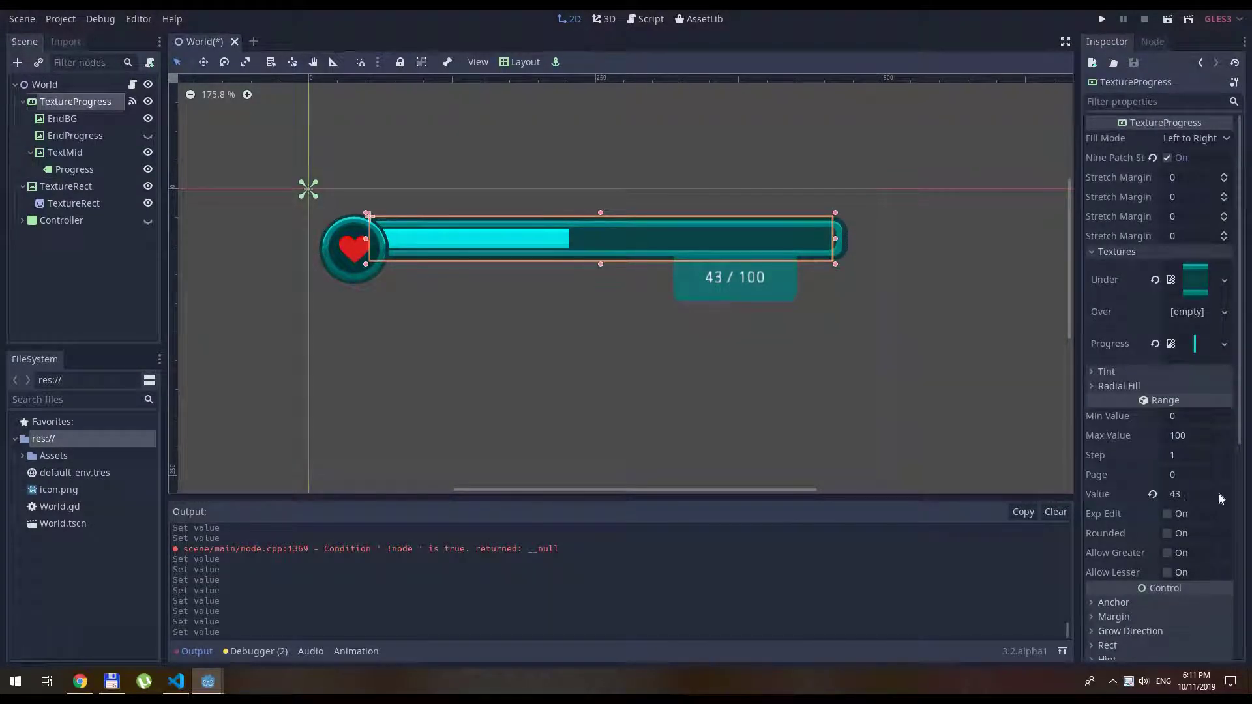
{"action": "left_click_drag", "start_coordinate": [1221, 498], "coordinate": [1251, 498]}
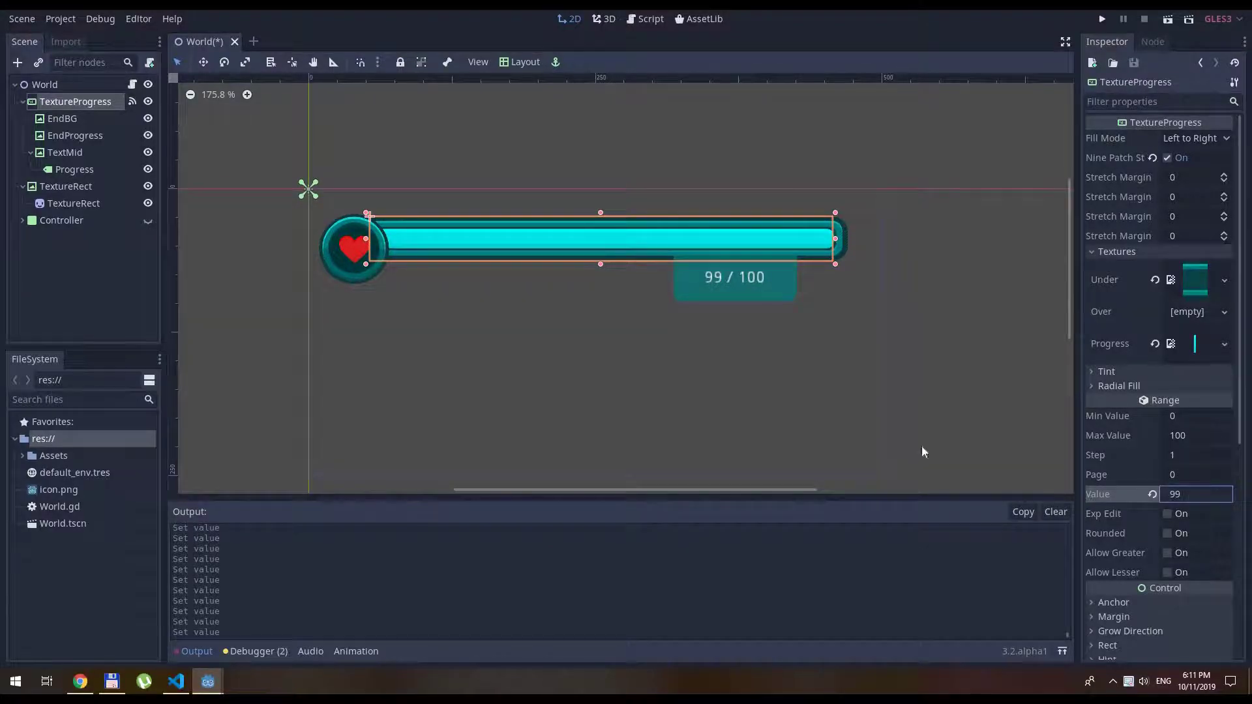
Select the health bar's EndProgress right cap, then deselect it.
{"action": "left_click", "coordinate": [811, 297]}
{"action": "left_click", "coordinate": [841, 242]}
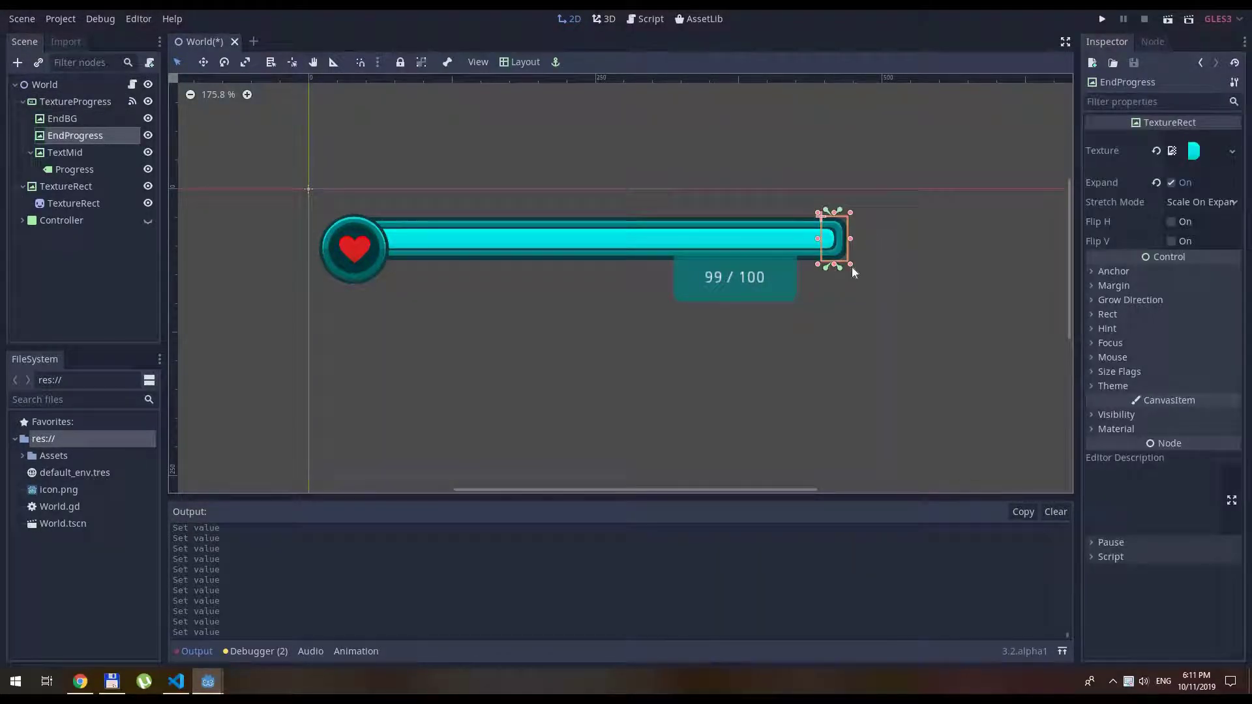
{"action": "left_click", "coordinate": [503, 327]}
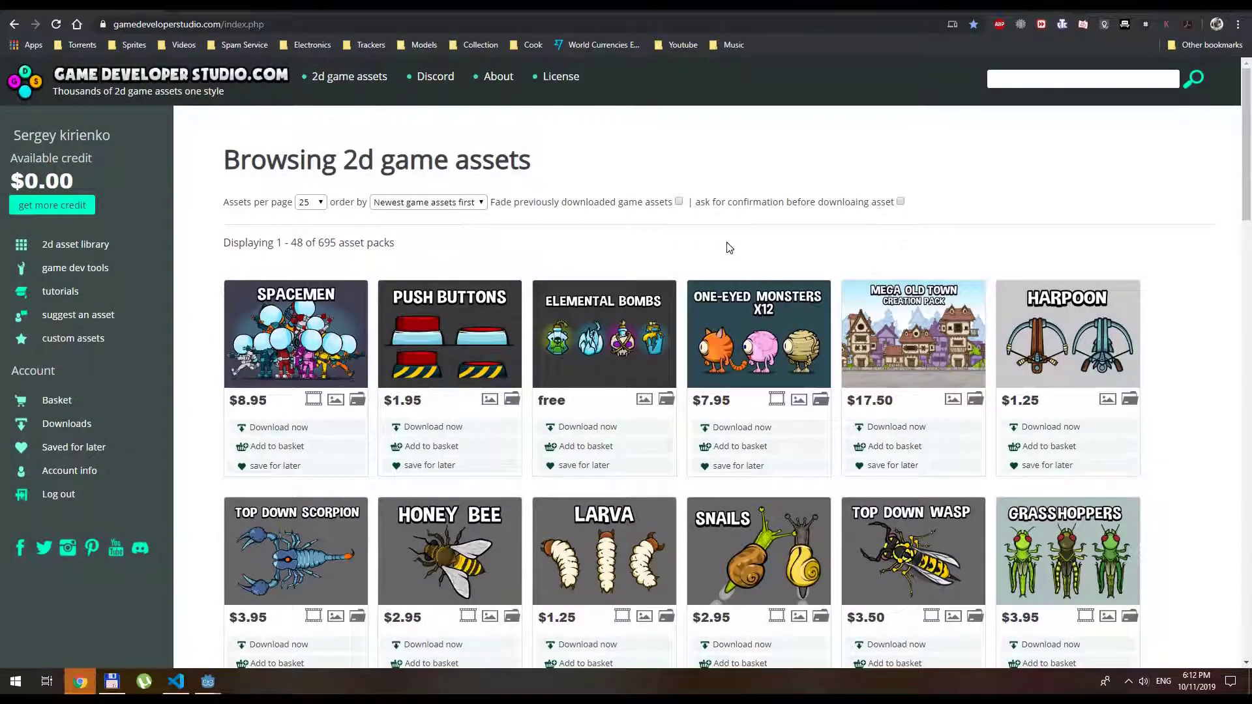
Order the 2d game assets listing by 'price lowest first', putting free packs like Elemental Bombs on top.
{"action": "scroll", "coordinate": [398, 202], "scroll_direction": "down", "scroll_amount": 1}
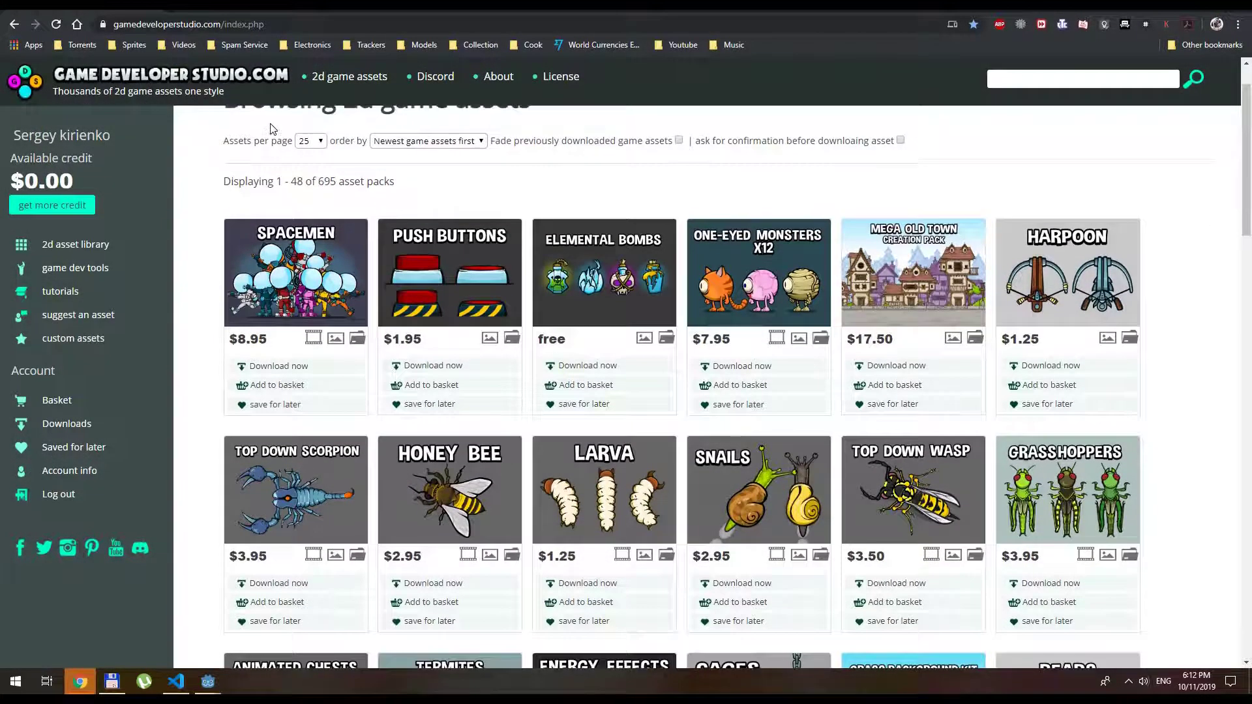
{"action": "scroll", "coordinate": [398, 202], "scroll_direction": "up", "scroll_amount": 1}
{"action": "key", "text": "ctrl+l"}
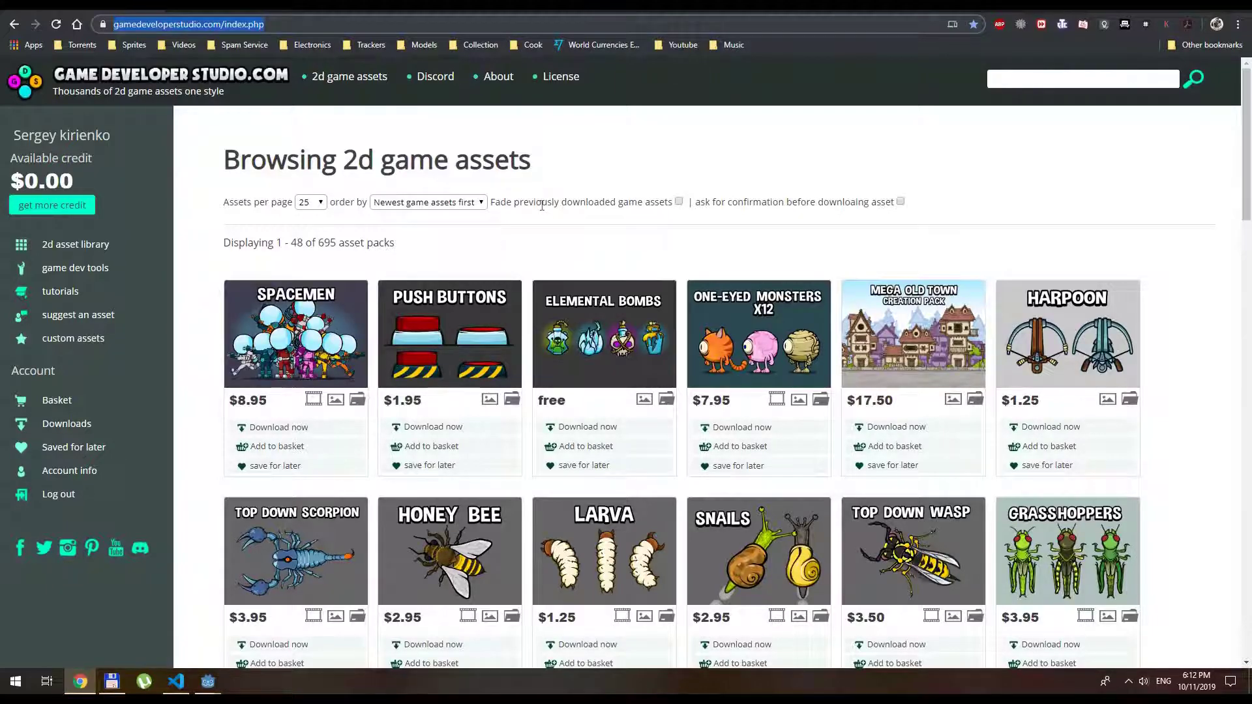
{"action": "left_click", "coordinate": [652, 242]}
{"action": "scroll", "coordinate": [652, 274], "scroll_direction": "down", "scroll_amount": 3}
{"action": "scroll", "coordinate": [652, 289], "scroll_direction": "down", "scroll_amount": 4}
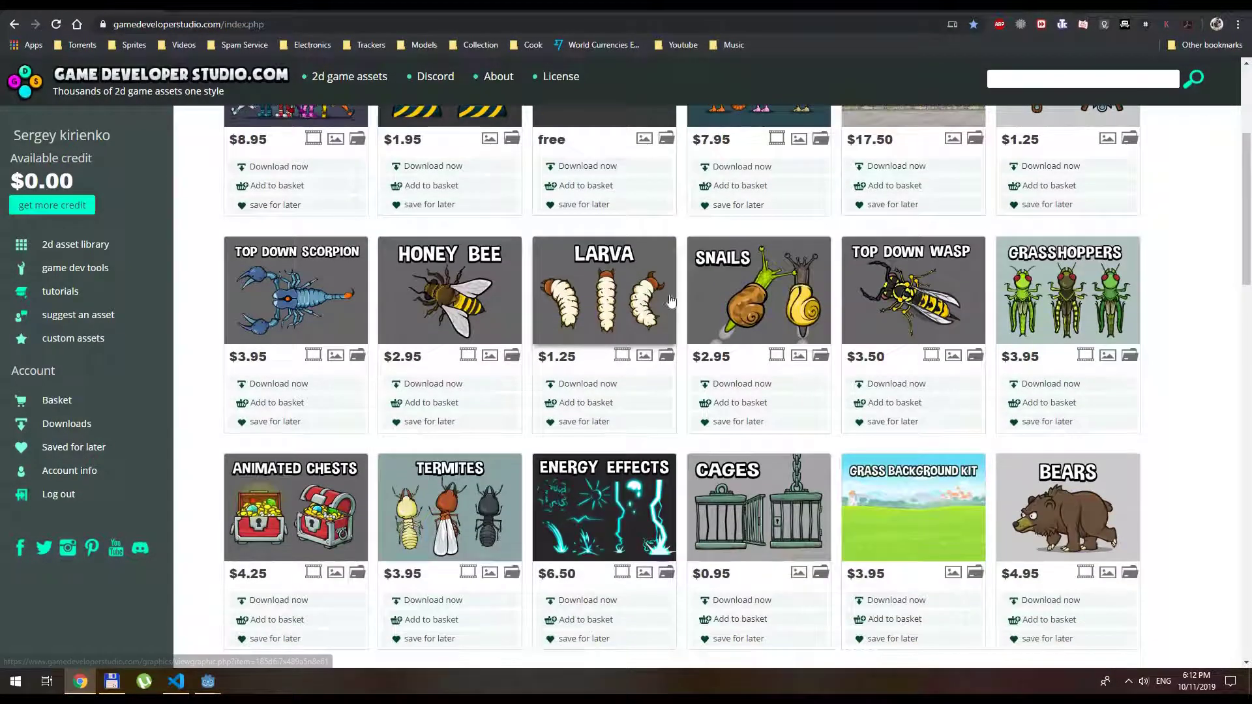
{"action": "scroll", "coordinate": [633, 221], "scroll_direction": "up", "scroll_amount": 6}
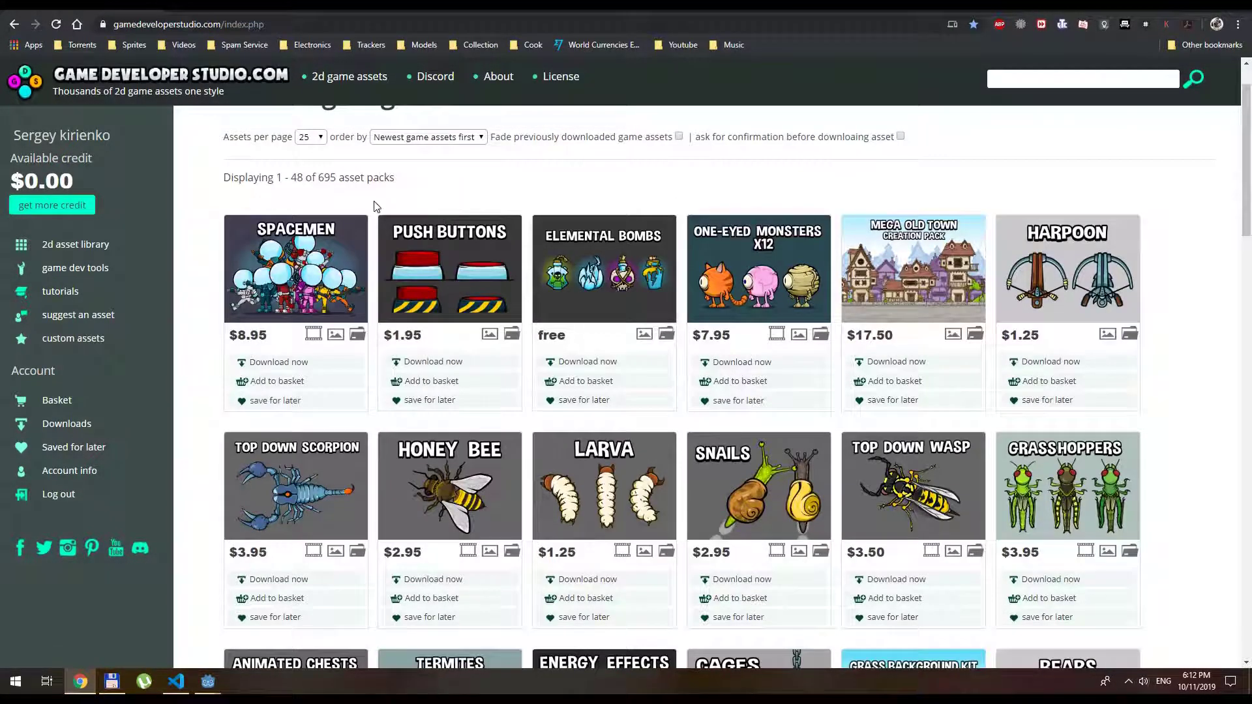
{"action": "scroll", "coordinate": [378, 206], "scroll_direction": "up", "scroll_amount": 1}
{"action": "left_click", "coordinate": [425, 202]}
{"action": "left_click", "coordinate": [427, 242]}
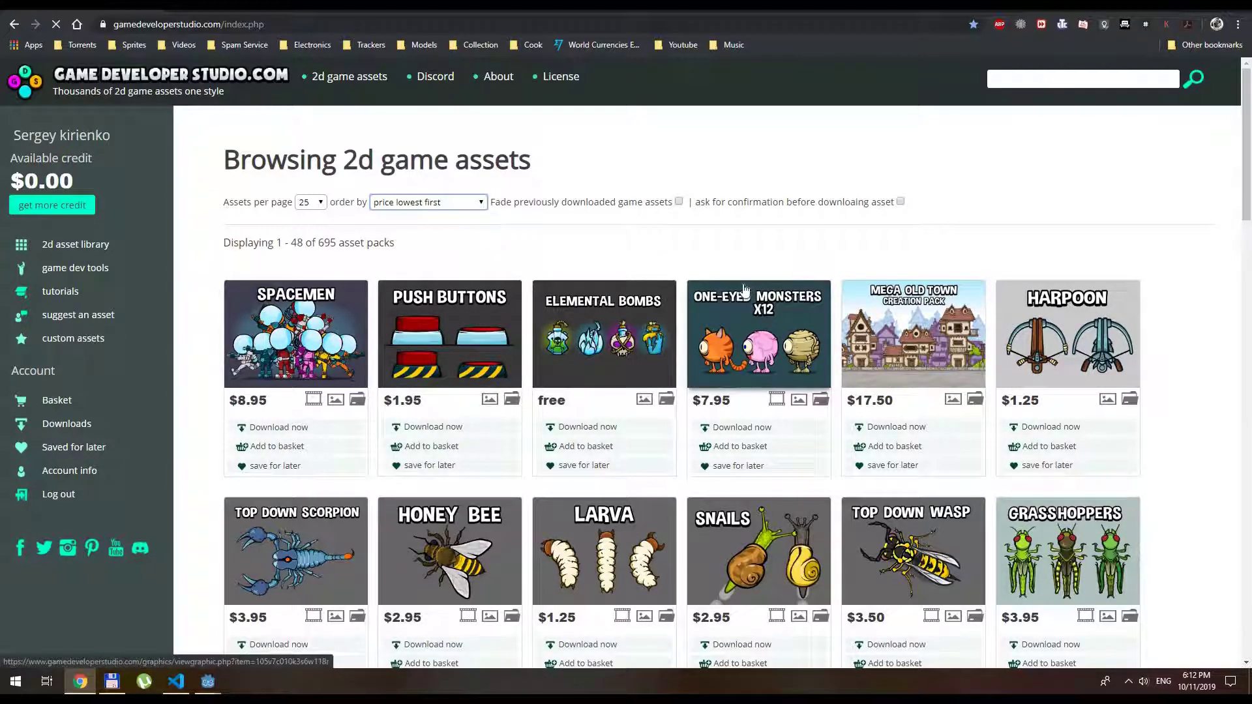
{"action": "scroll", "coordinate": [456, 313], "scroll_direction": "down", "scroll_amount": 6}
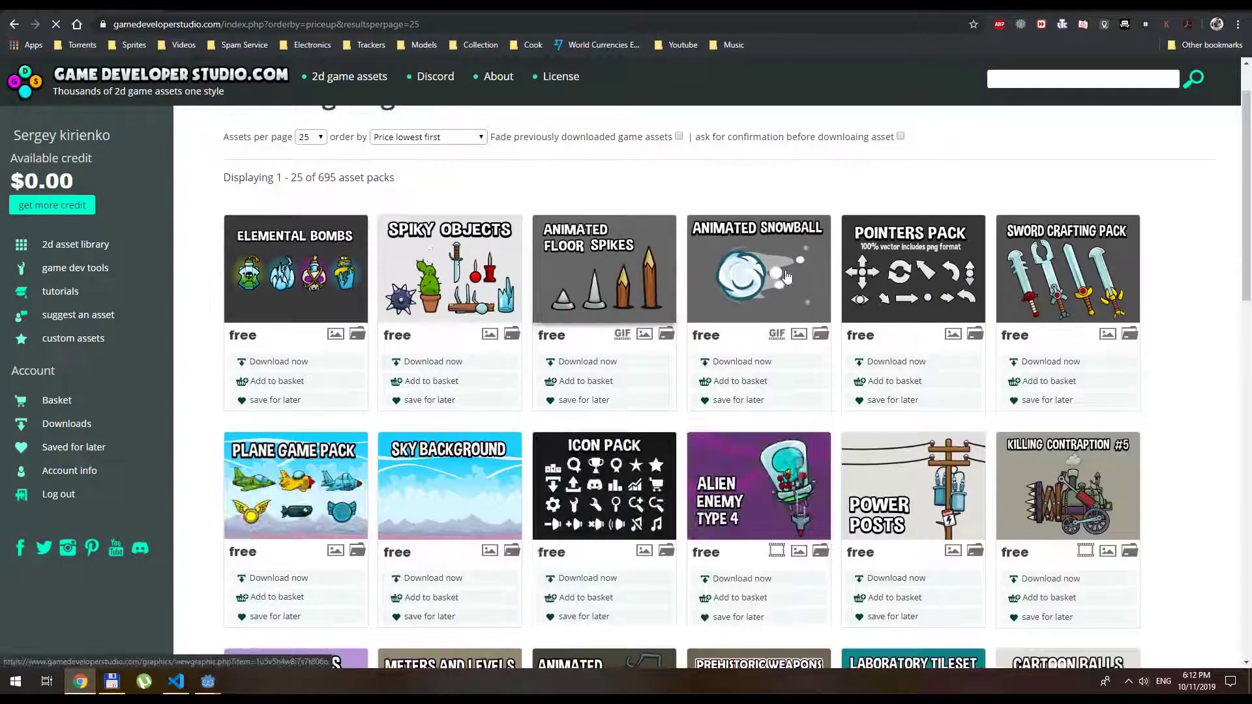
{"action": "scroll", "coordinate": [521, 350], "scroll_direction": "up", "scroll_amount": 6}
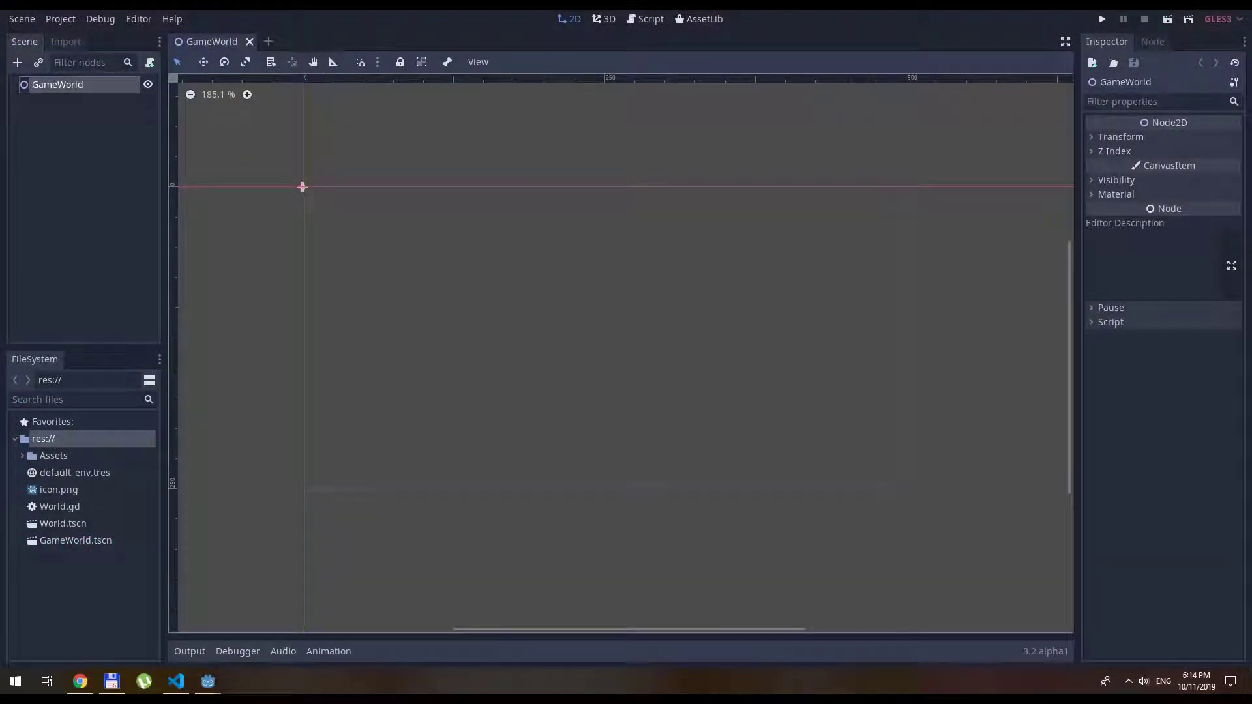
Search 'Texture' in Create New Node and add a TextureProgress under the GameWorld root.
{"action": "left_click", "coordinate": [19, 63]}
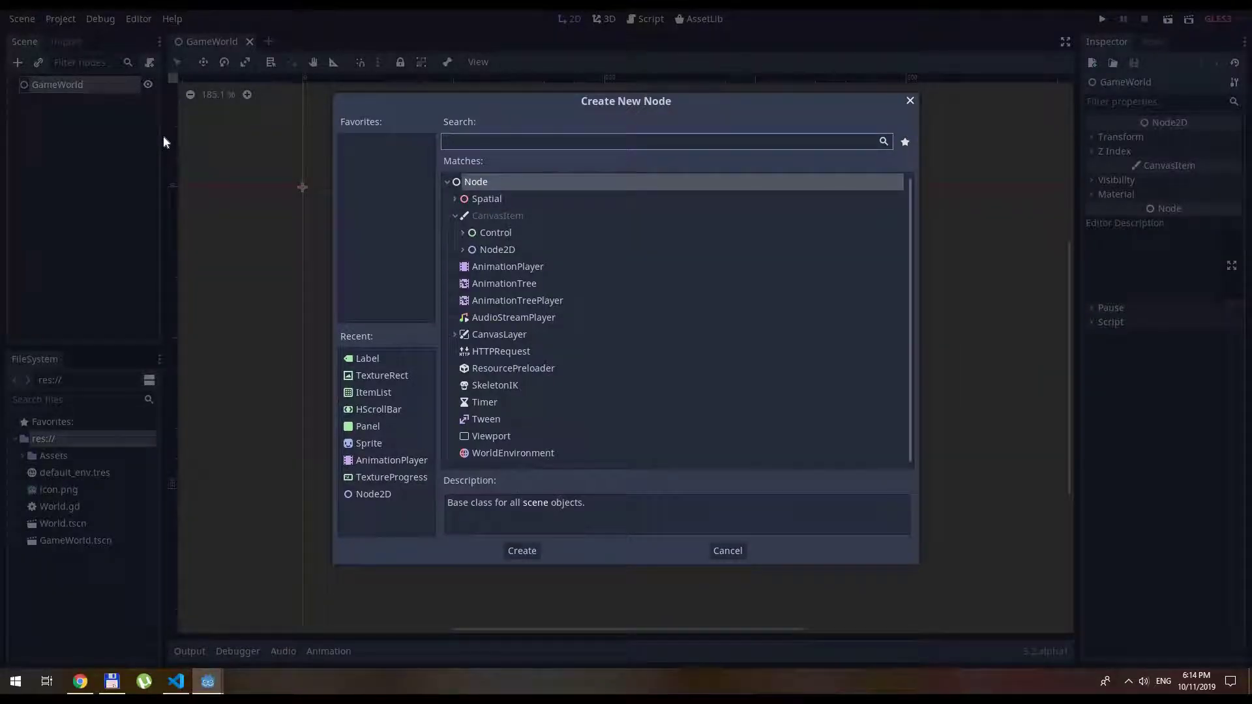
{"action": "type", "text": "Texture"}
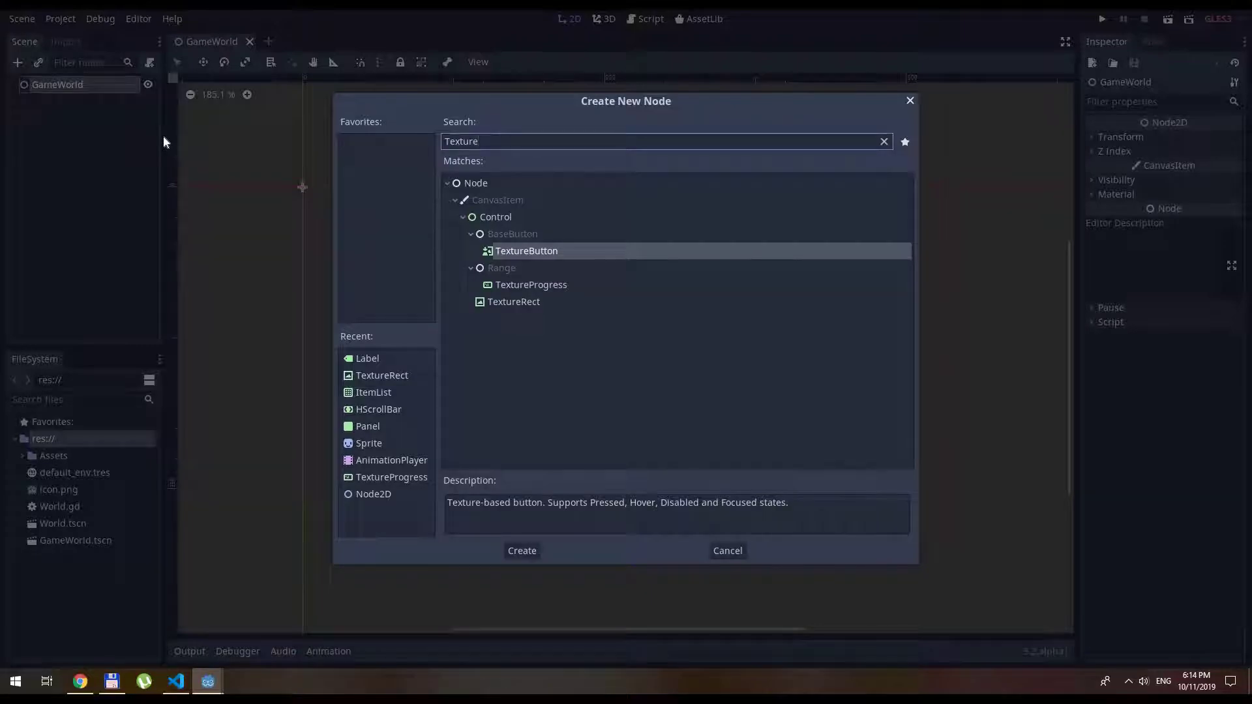
{"action": "key", "text": "Down"}
{"action": "key", "text": "Return"}
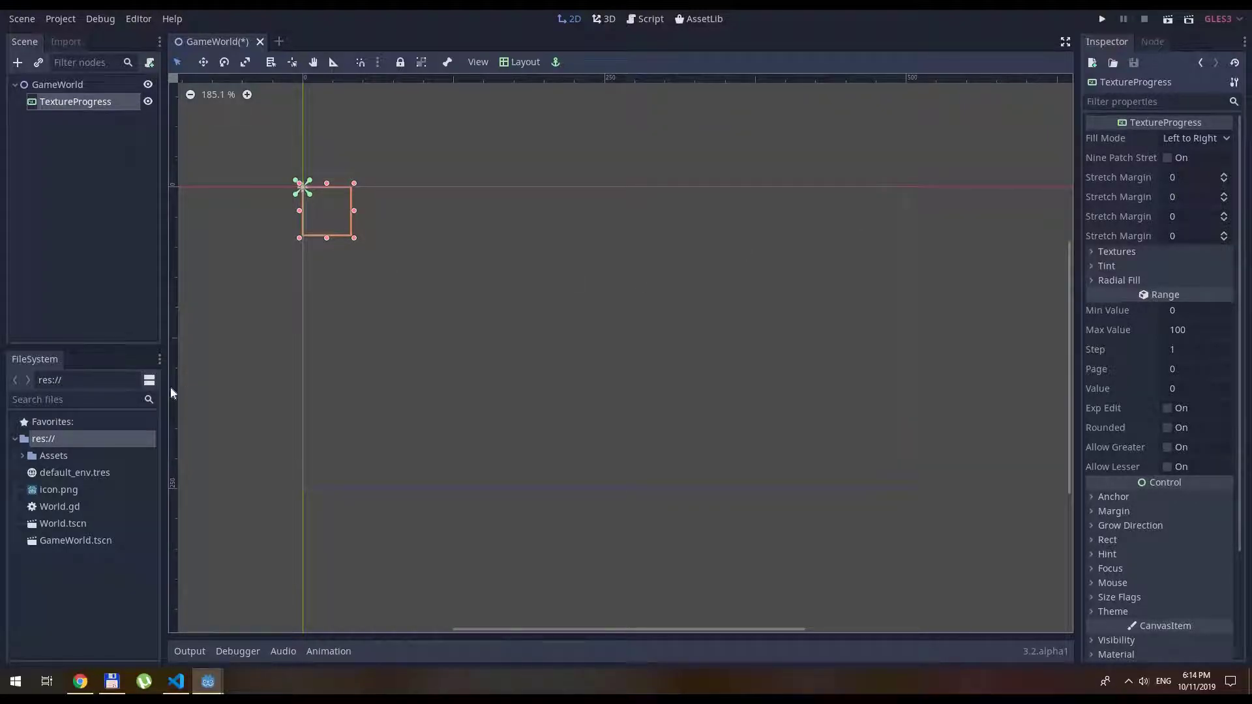
Assign the brown meter_bar_holder image as the TextureProgress Under texture.
{"action": "left_click", "coordinate": [23, 456]}
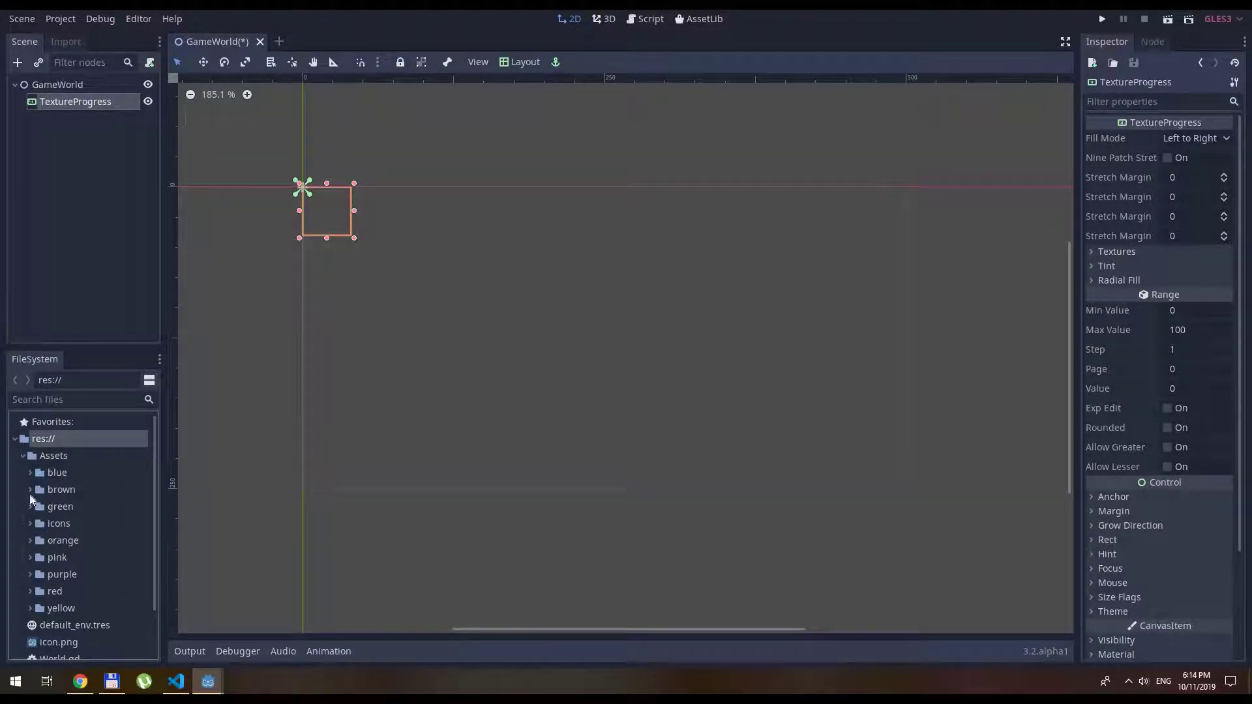
{"action": "left_click", "coordinate": [33, 476]}
{"action": "left_click", "coordinate": [33, 475]}
{"action": "left_click", "coordinate": [30, 488]}
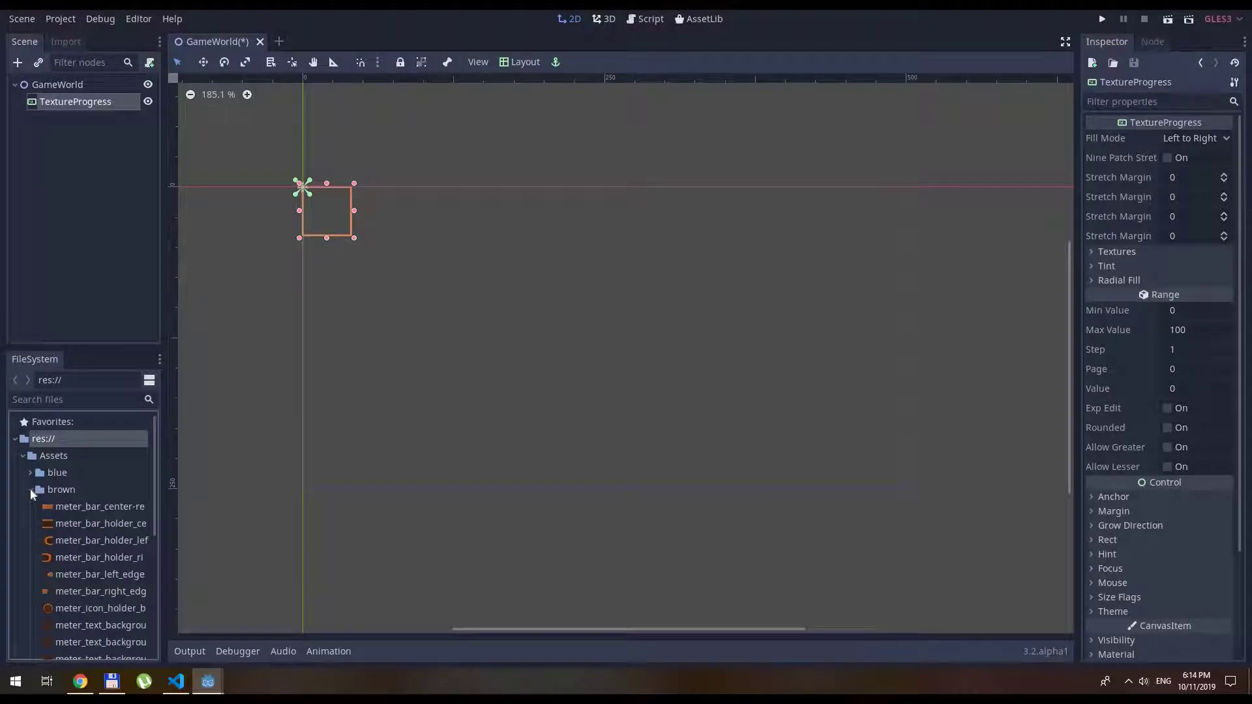
{"action": "scroll", "coordinate": [82, 490], "scroll_direction": "down", "scroll_amount": 3}
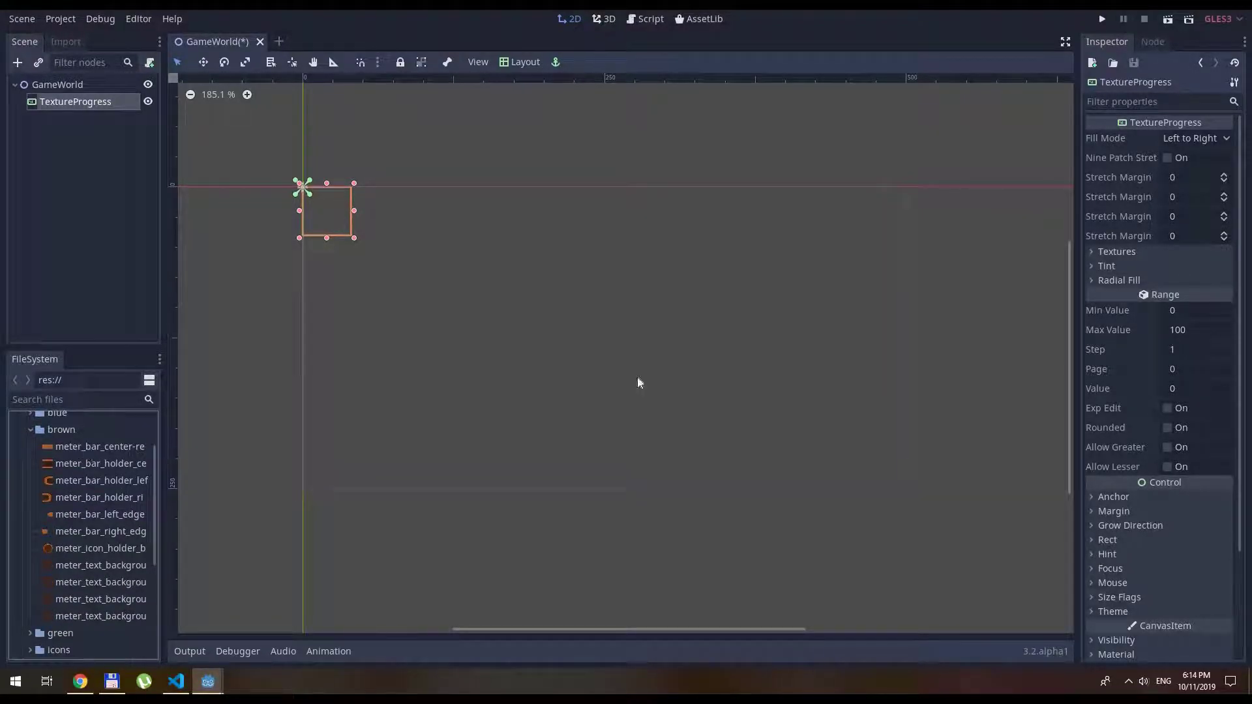
{"action": "scroll", "coordinate": [1126, 437], "scroll_direction": "down", "scroll_amount": 3}
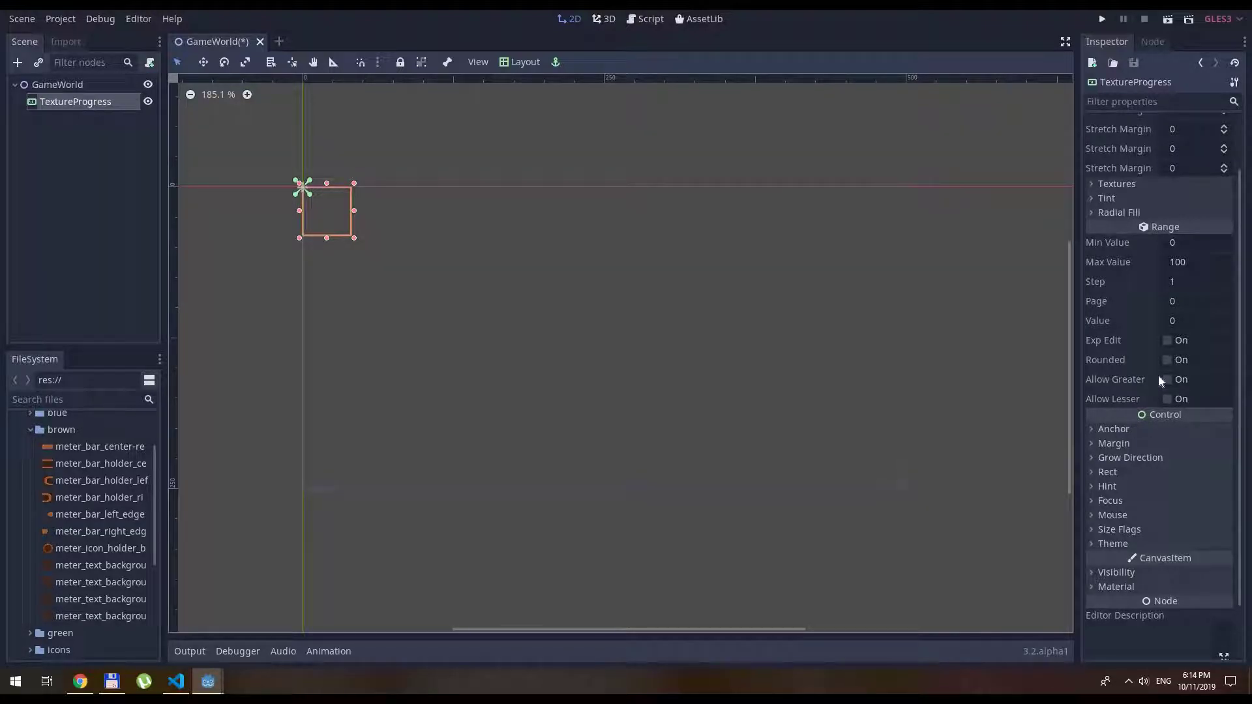
{"action": "left_click", "coordinate": [1113, 183]}
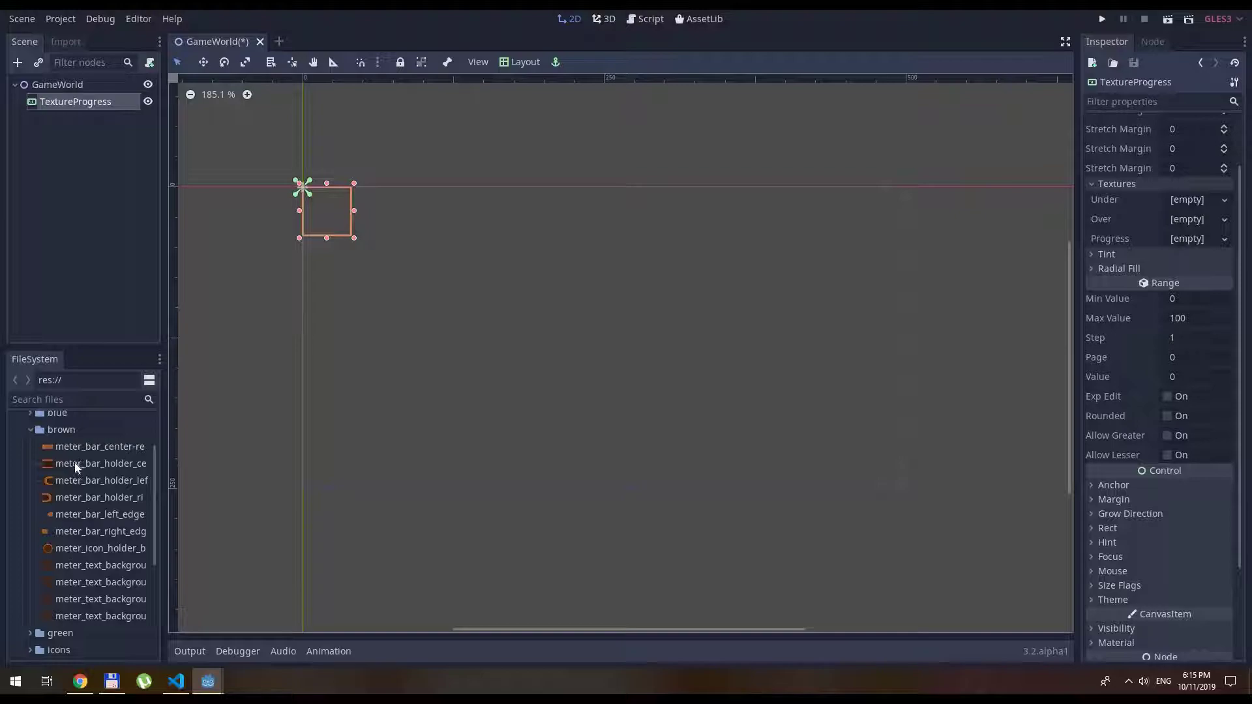
{"action": "left_click_drag", "start_coordinate": [71, 465], "coordinate": [1187, 198]}
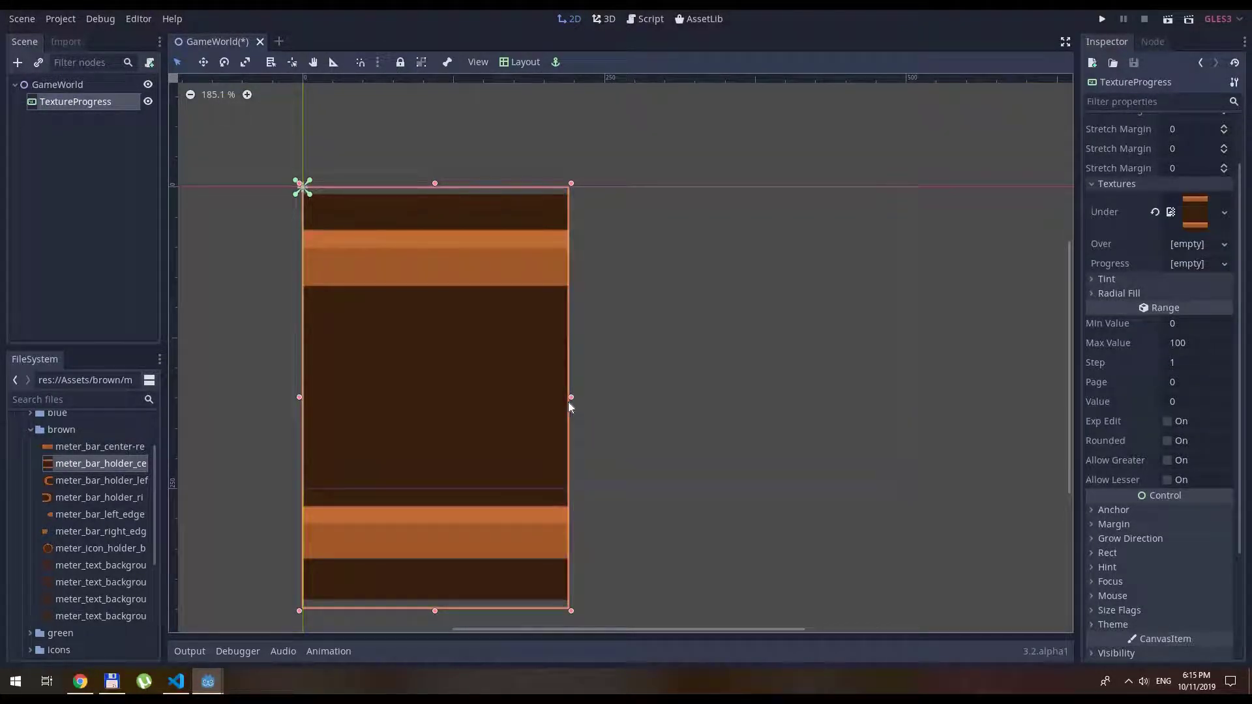
Enable Nine Patch Stretch and resize the TextureProgress into a long, thin horizontal bar.
{"action": "left_click_drag", "start_coordinate": [697, 377], "coordinate": [866, 397]}
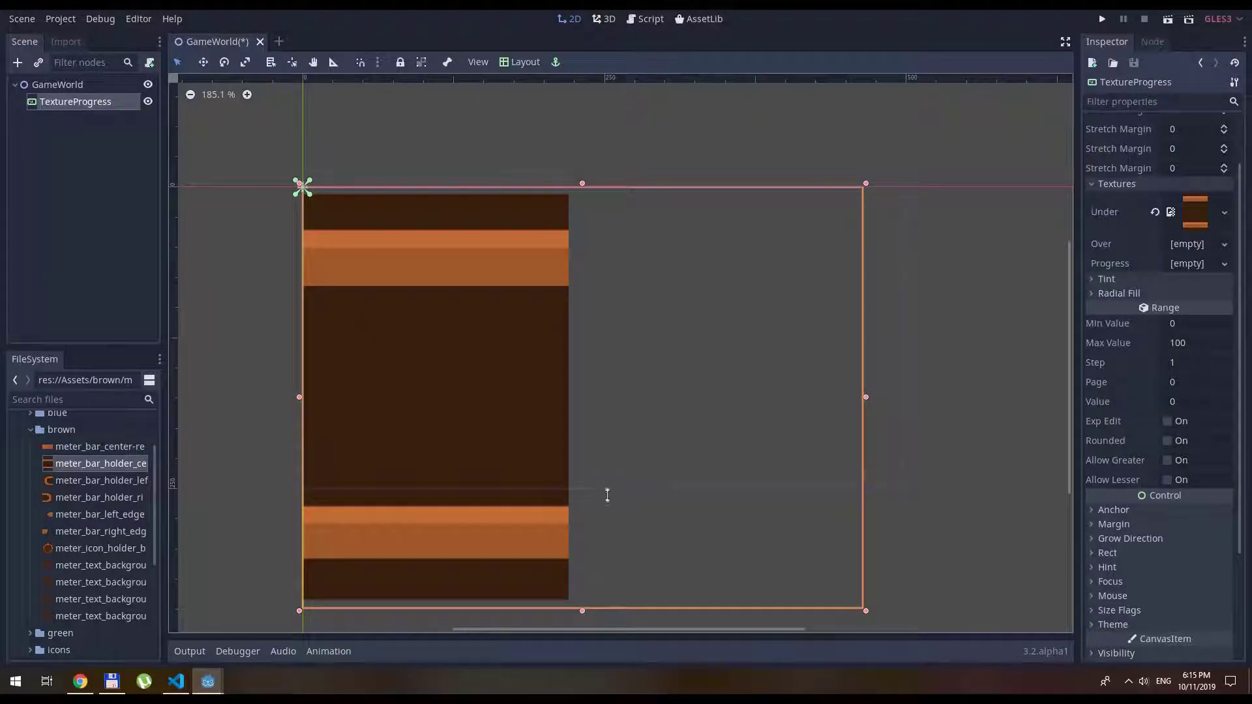
{"action": "scroll", "coordinate": [1161, 205], "scroll_direction": "up", "scroll_amount": 2}
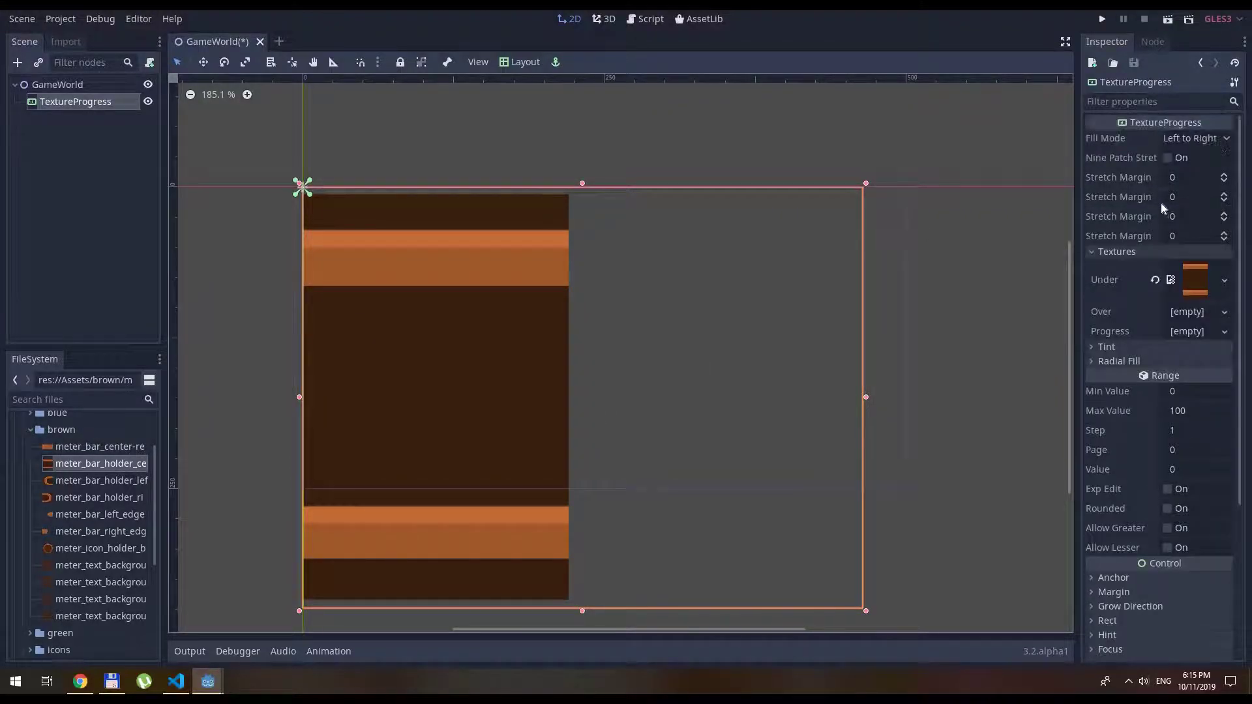
{"action": "left_click", "coordinate": [1181, 158]}
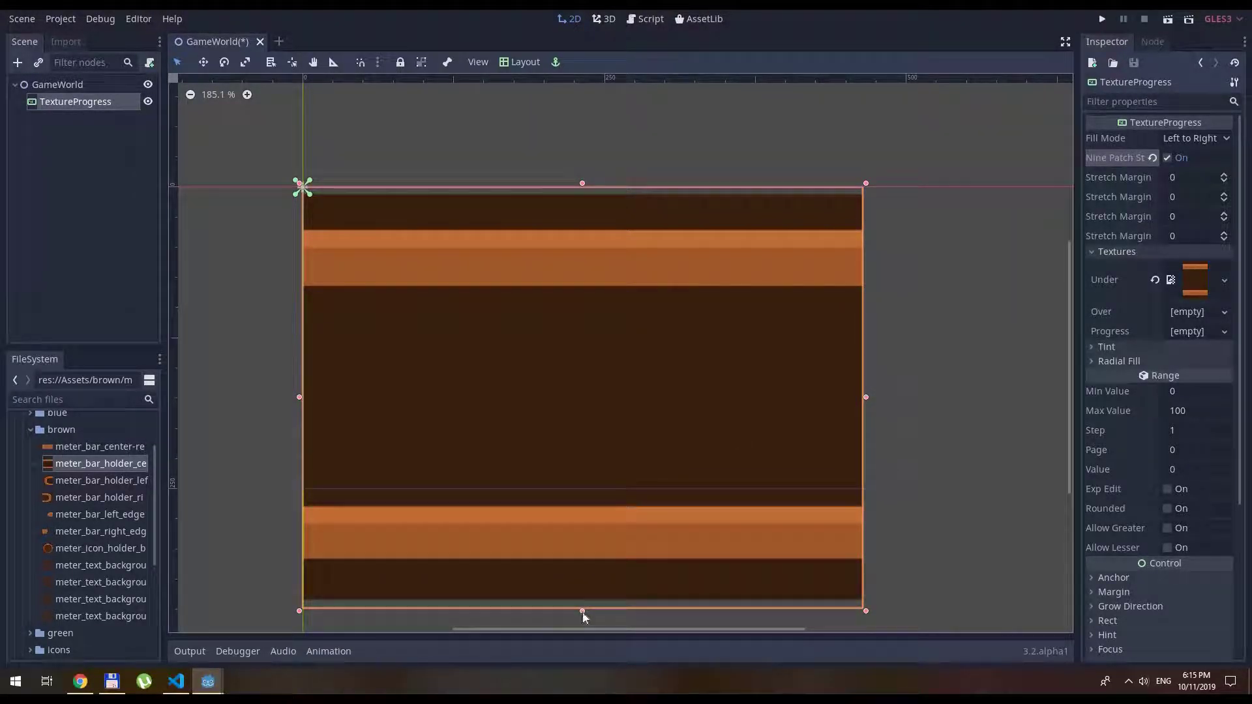
{"action": "left_click_drag", "start_coordinate": [598, 369], "coordinate": [627, 233]}
{"action": "left_click_drag", "start_coordinate": [853, 209], "coordinate": [772, 206]}
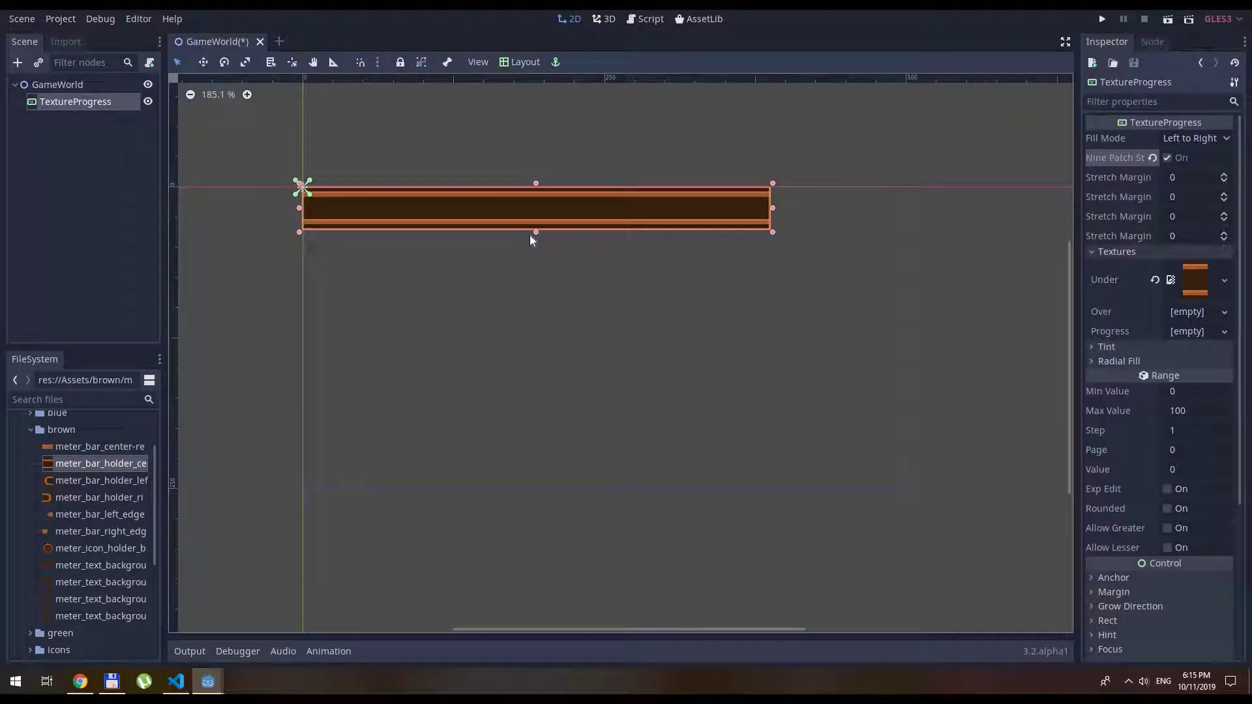
{"action": "left_click_drag", "start_coordinate": [530, 234], "coordinate": [530, 229]}
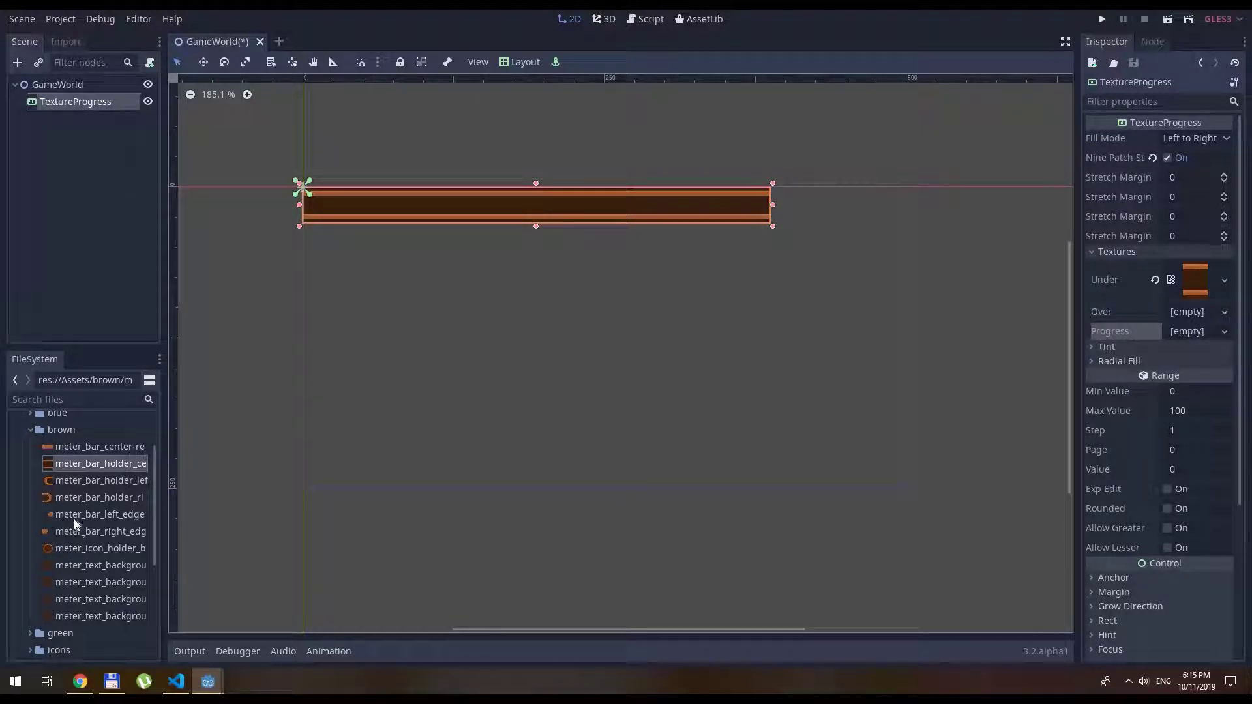
Use meter_bar_center as the Progress texture and set Value to 50 for a half-filled bar.
{"action": "left_click_drag", "start_coordinate": [91, 447], "coordinate": [1186, 331]}
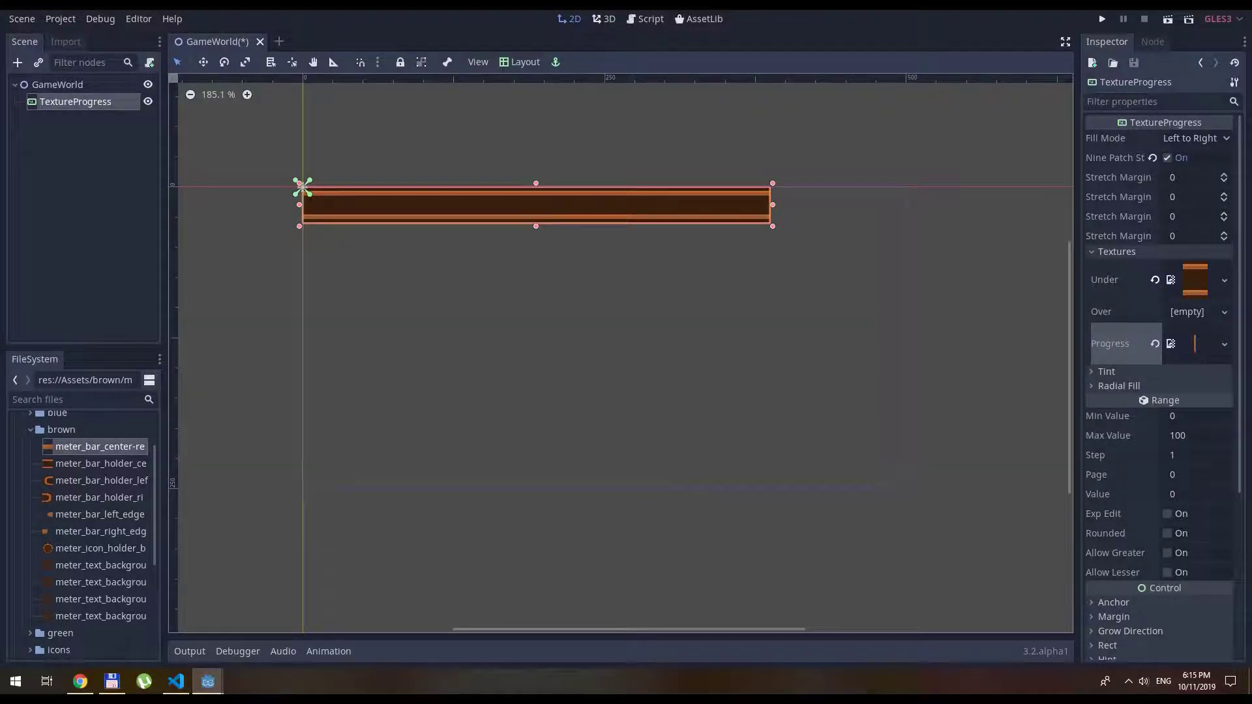
{"action": "left_click", "coordinate": [1188, 494]}
{"action": "type", "text": "50"}
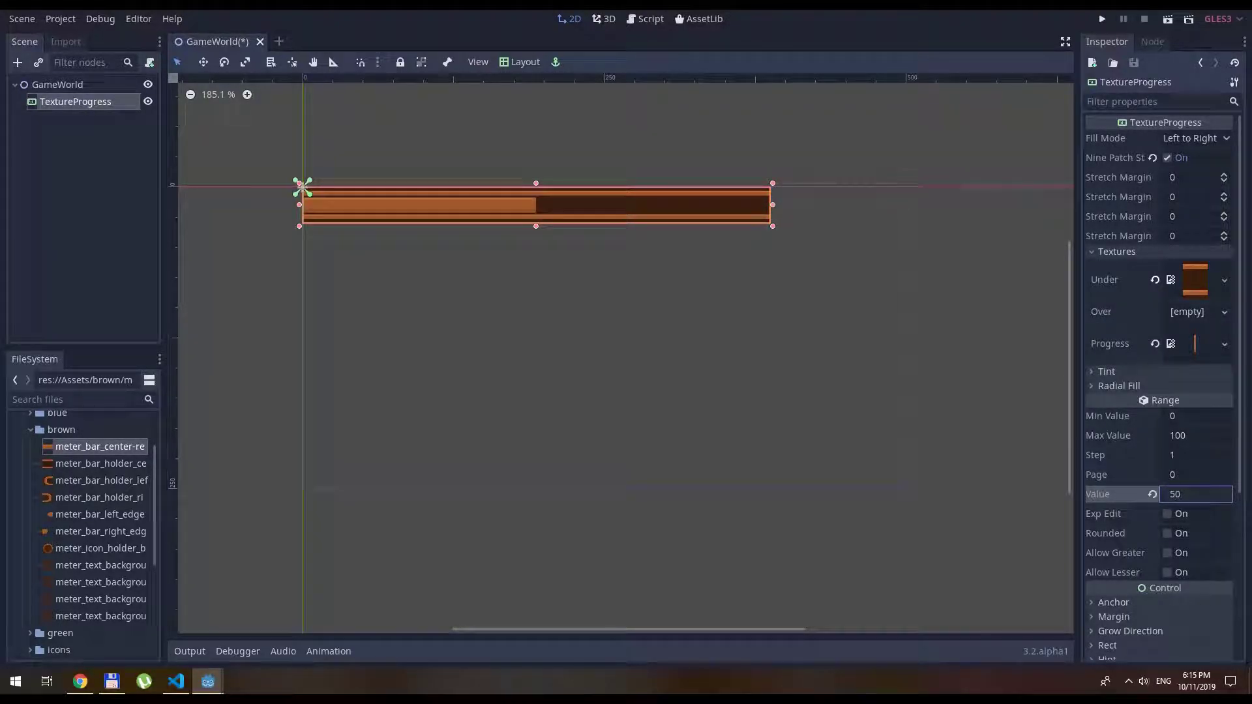
{"action": "left_click", "coordinate": [602, 314]}
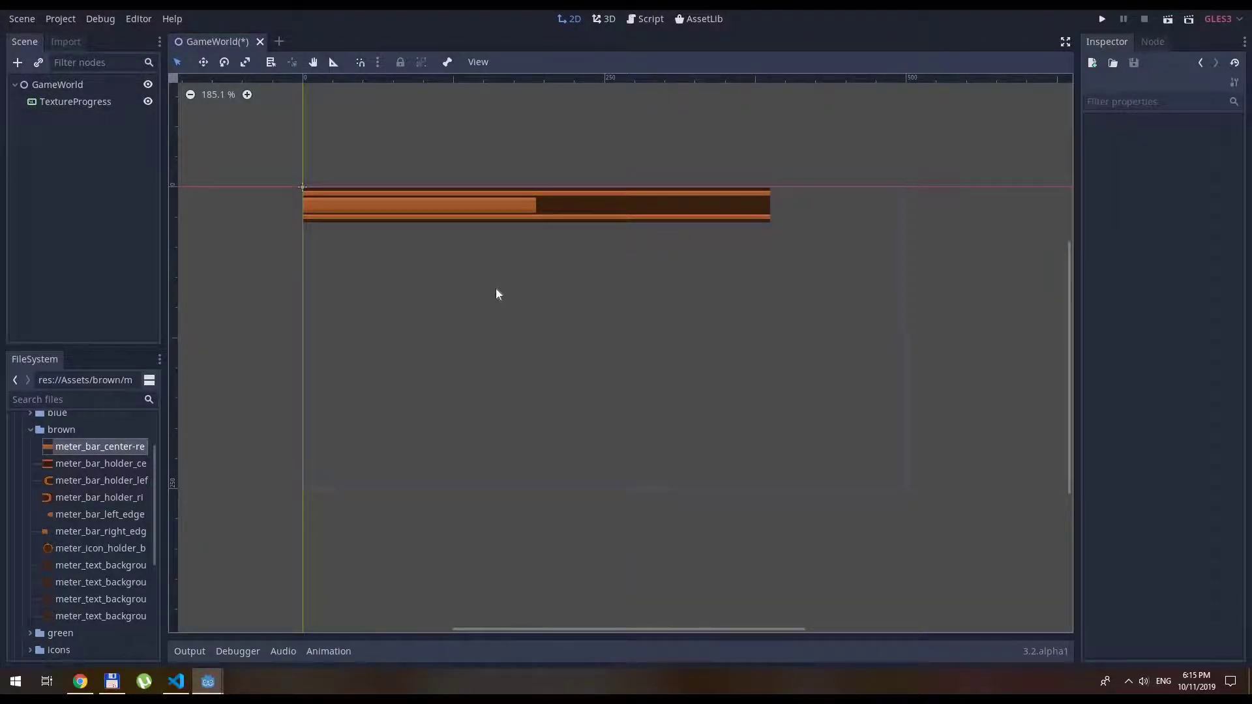
{"action": "left_click", "coordinate": [81, 103]}
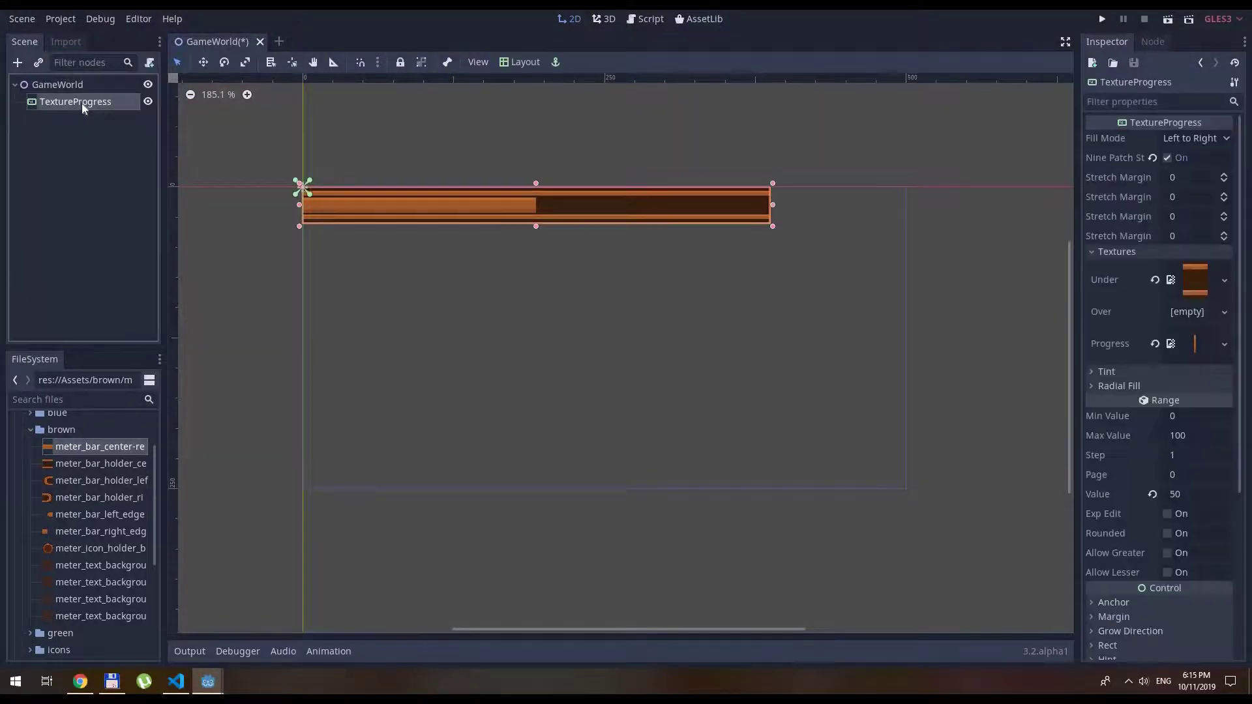
Add a child TextureRect under TextureProgress anchored with the Right Wide layout.
{"action": "left_click", "coordinate": [16, 63]}
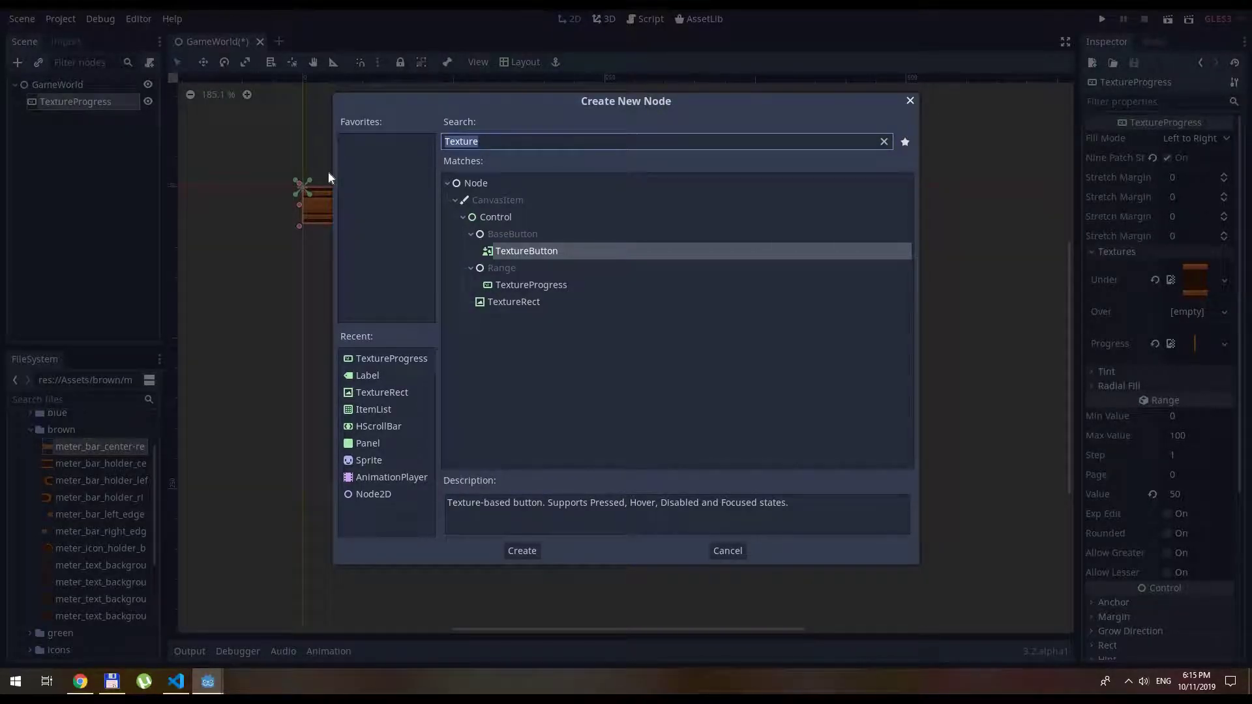
{"action": "left_click", "coordinate": [526, 304]}
{"action": "double_click", "coordinate": [533, 303]}
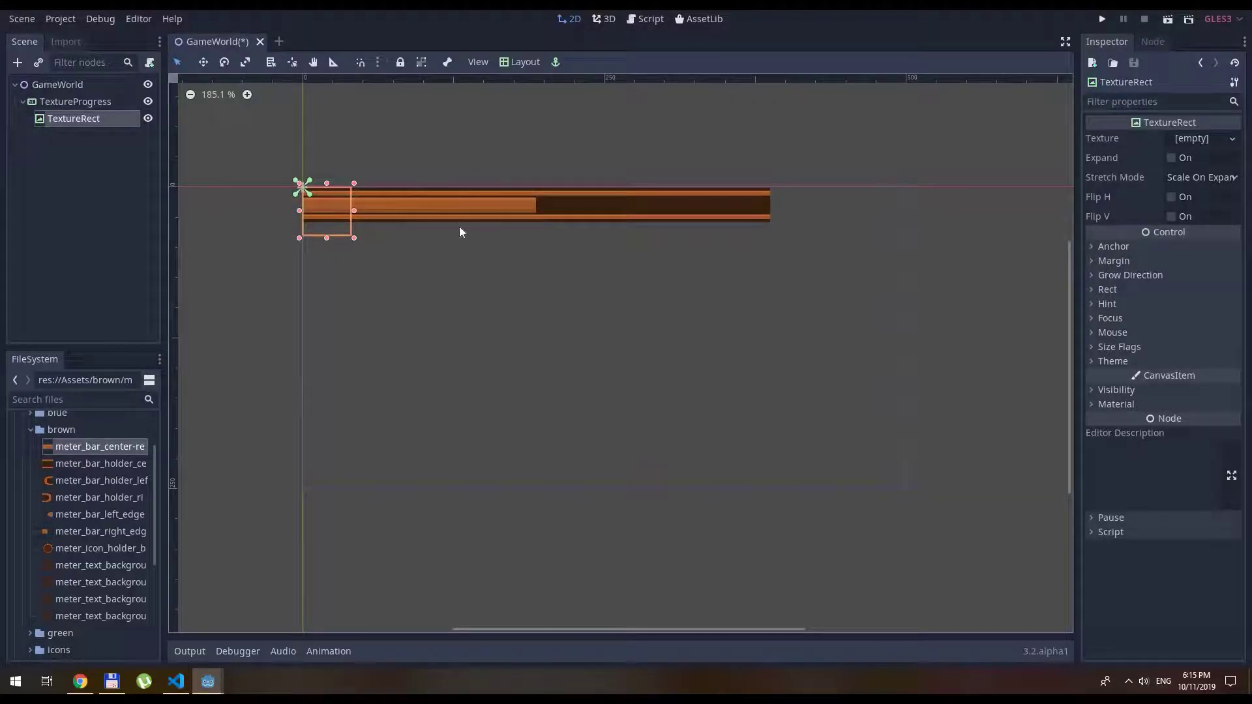
{"action": "left_click", "coordinate": [529, 61]}
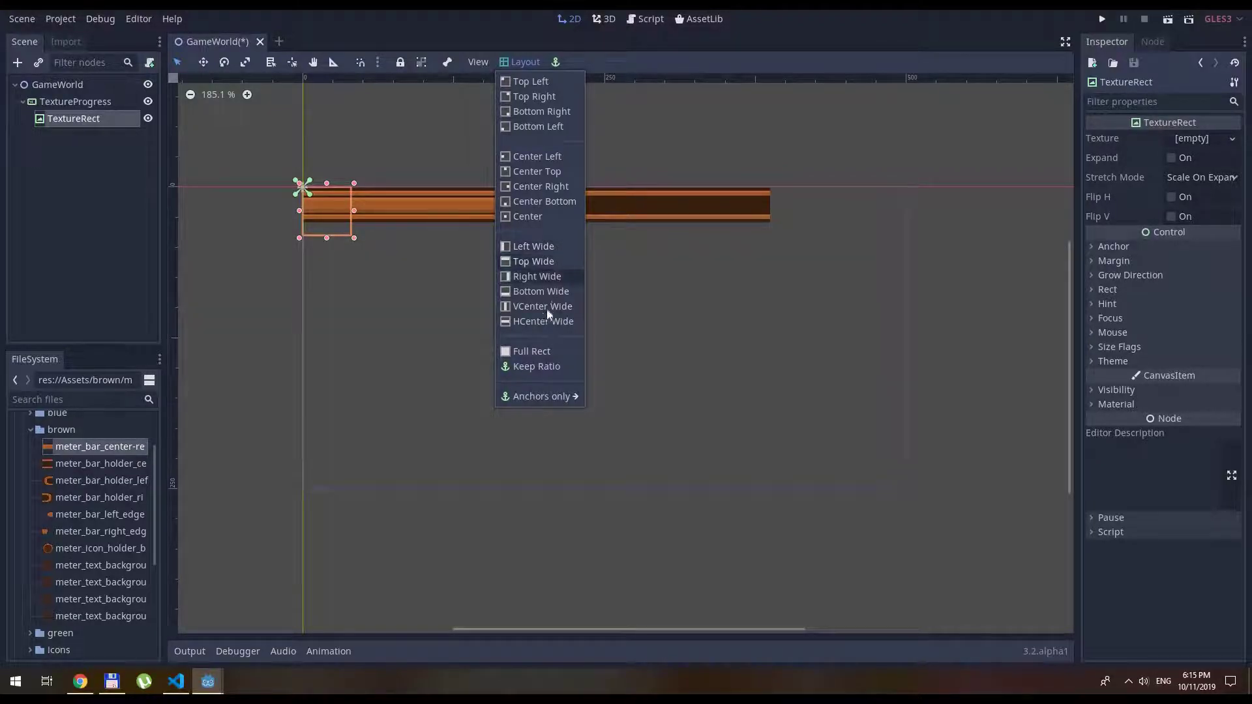
{"action": "left_click", "coordinate": [534, 276]}
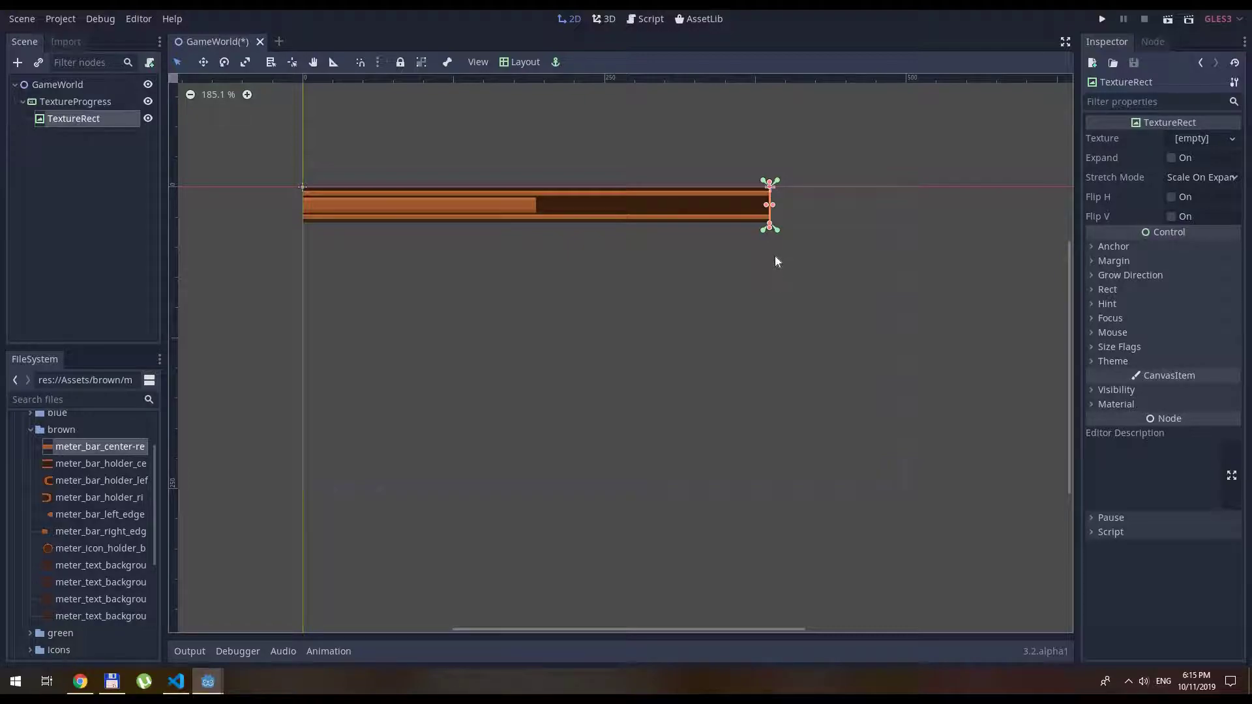
{"action": "left_click_drag", "start_coordinate": [768, 206], "coordinate": [751, 208]}
Give it the meter_bar_holder_right texture with Expand on, sized to cap the bar's right end.
{"action": "left_click_drag", "start_coordinate": [65, 499], "coordinate": [1184, 142]}
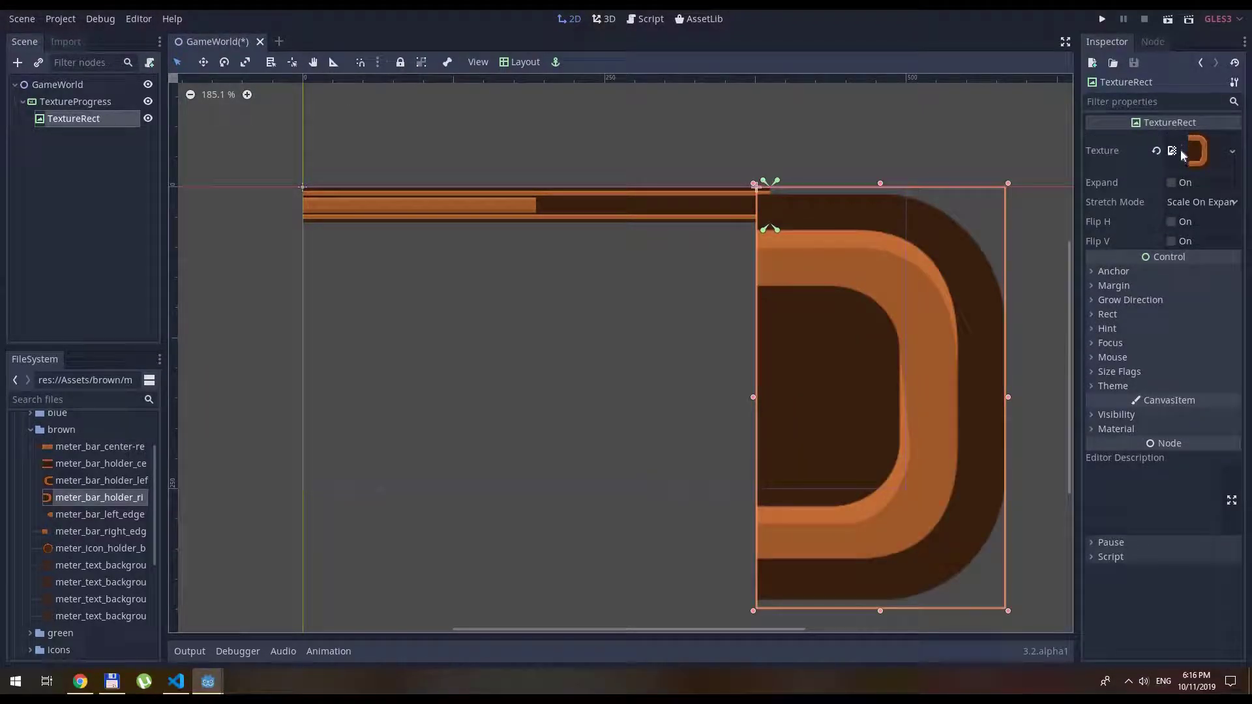
{"action": "left_click", "coordinate": [1171, 182]}
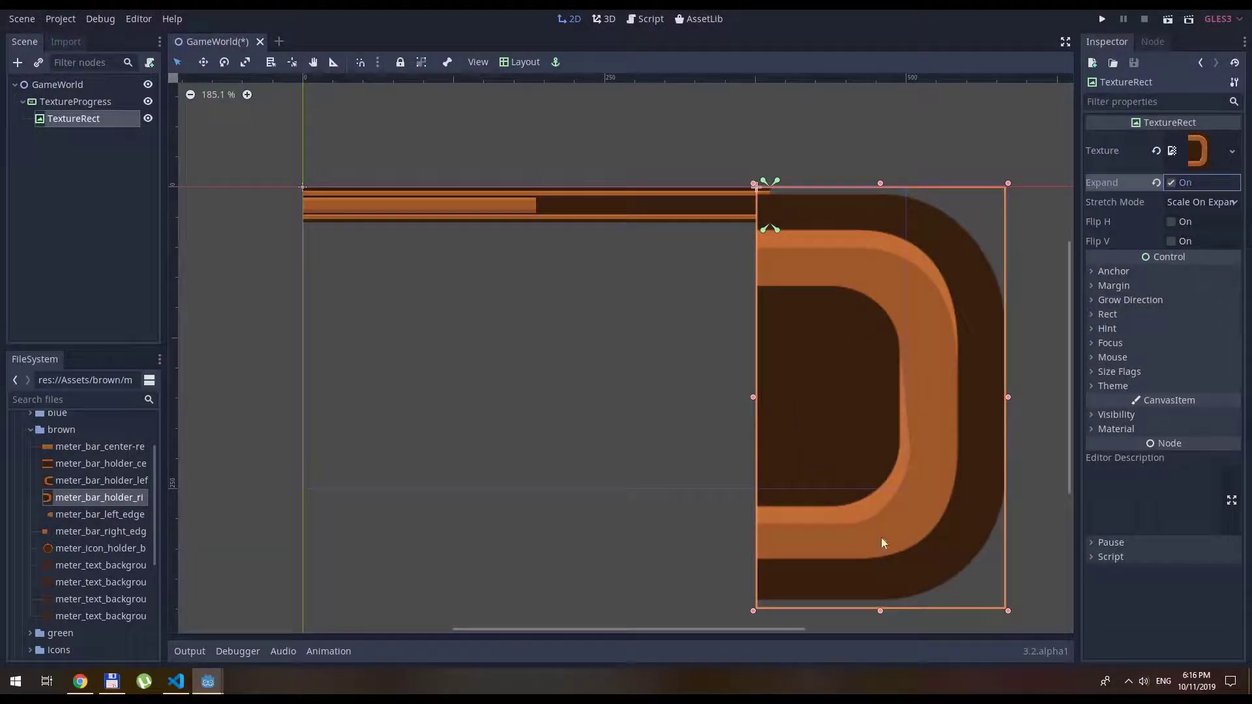
{"action": "left_click", "coordinate": [1007, 609]}
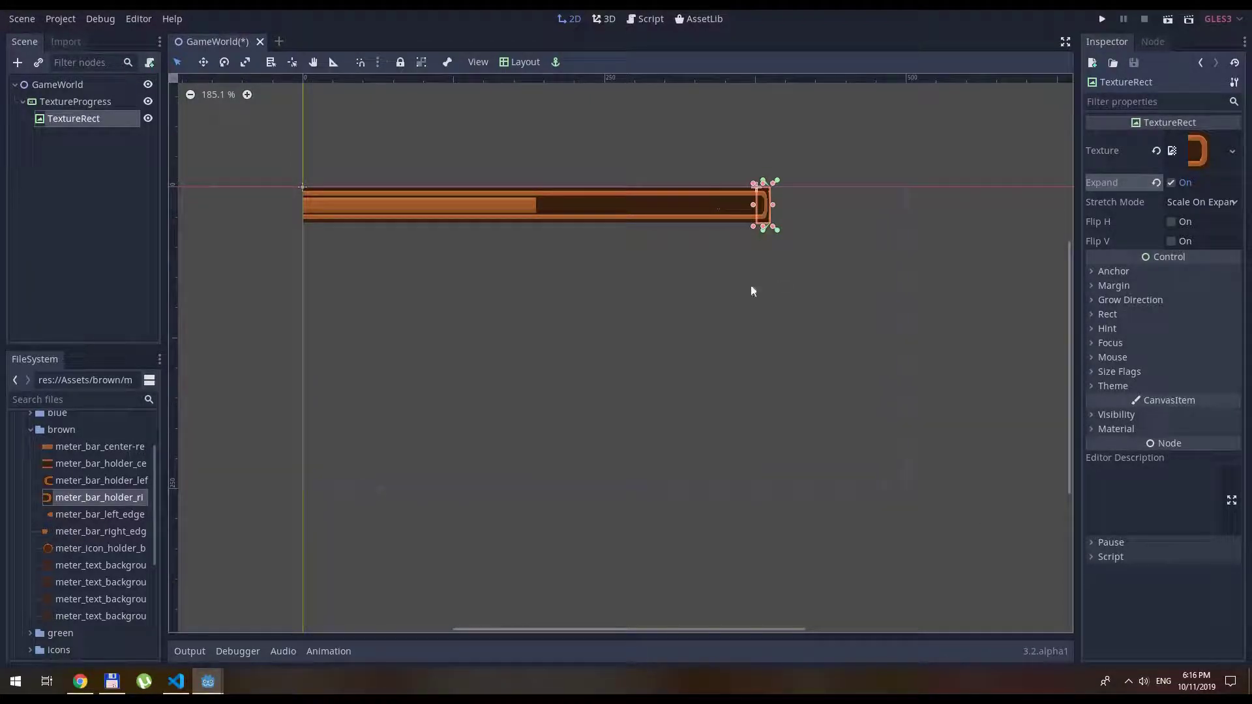
{"action": "left_click", "coordinate": [766, 214]}
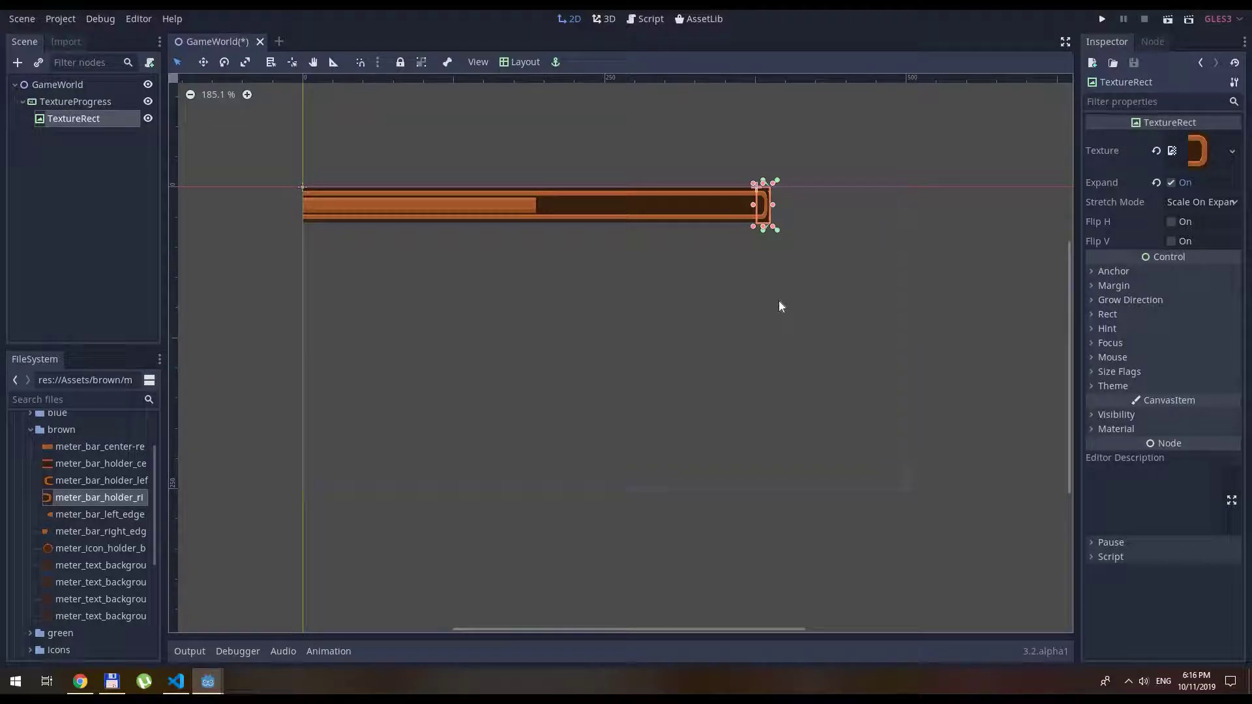
{"action": "key", "text": "Right"}
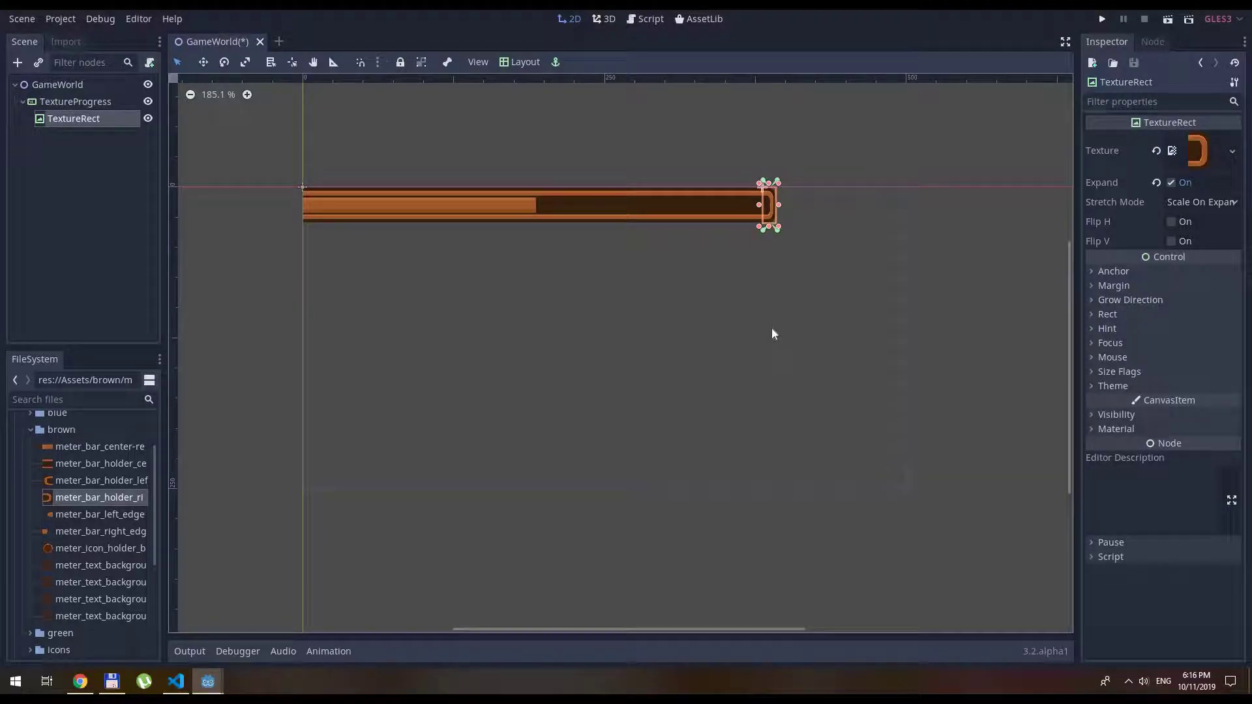
{"action": "left_click", "coordinate": [772, 327]}
{"action": "left_click", "coordinate": [768, 195]}
{"action": "left_click", "coordinate": [69, 102]}
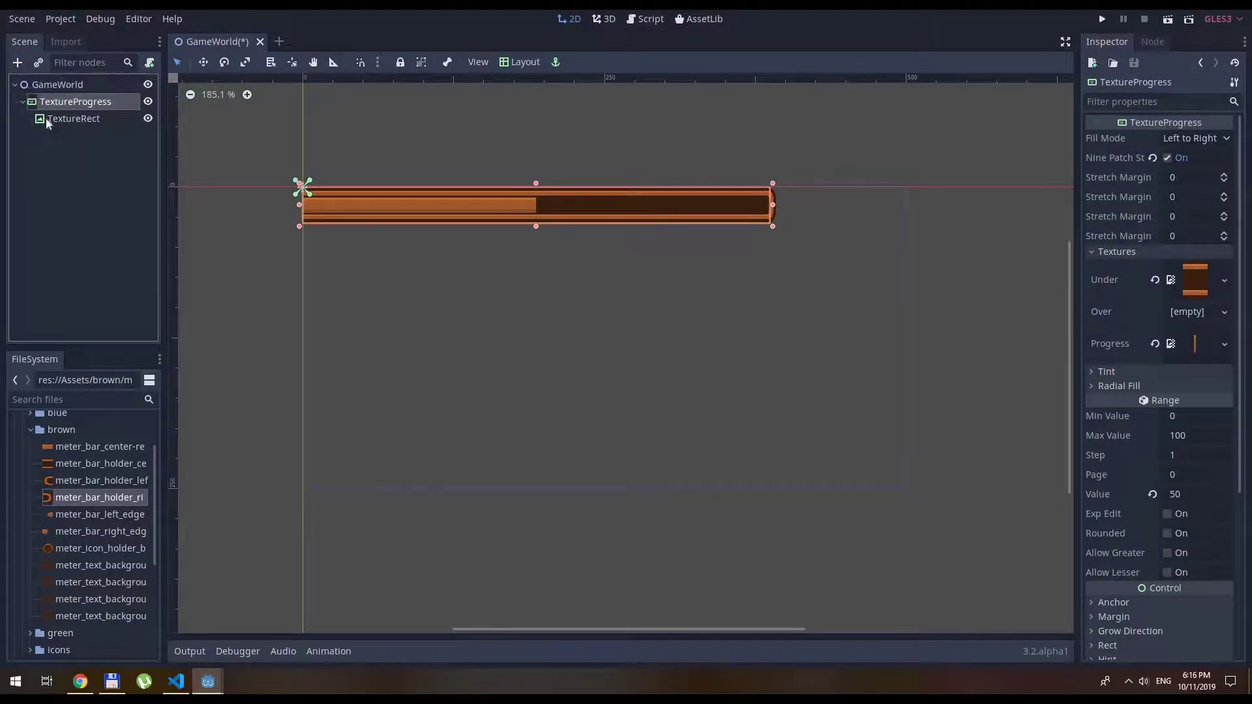
Add a second child TextureRect under TextureProgress.
{"action": "left_click", "coordinate": [21, 64]}
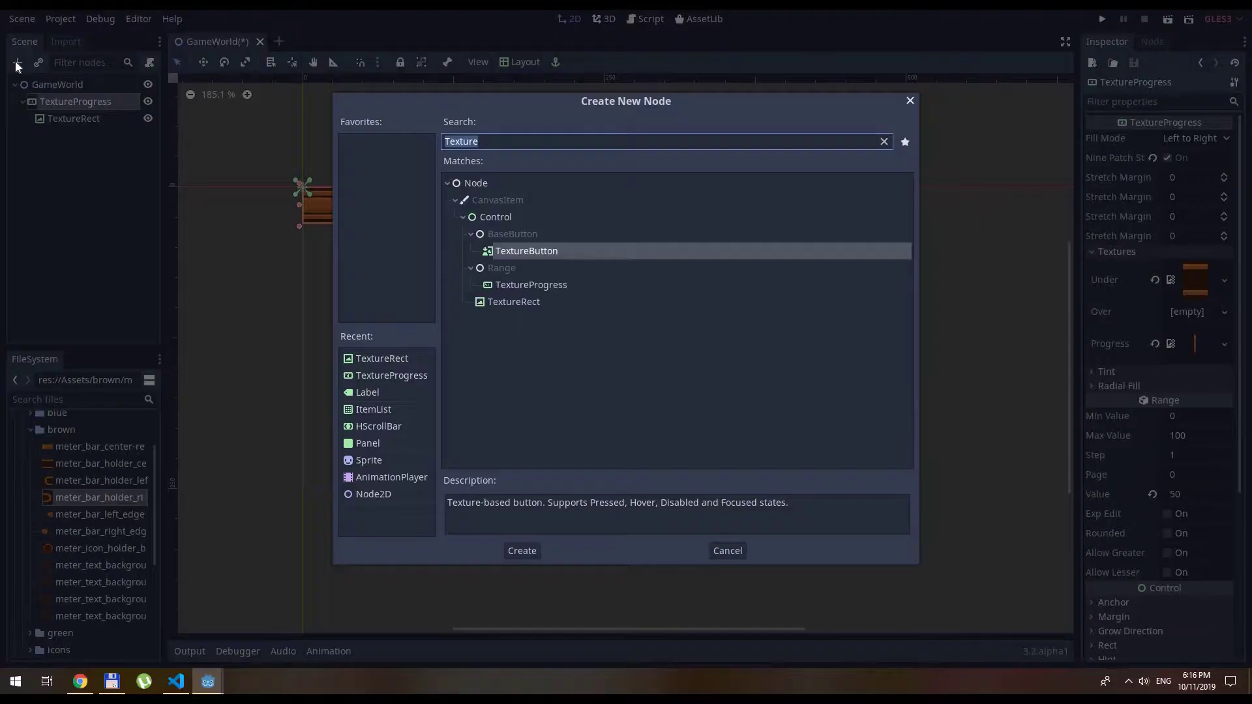
{"action": "type", "text": "text"}
{"action": "left_click", "coordinate": [518, 335]}
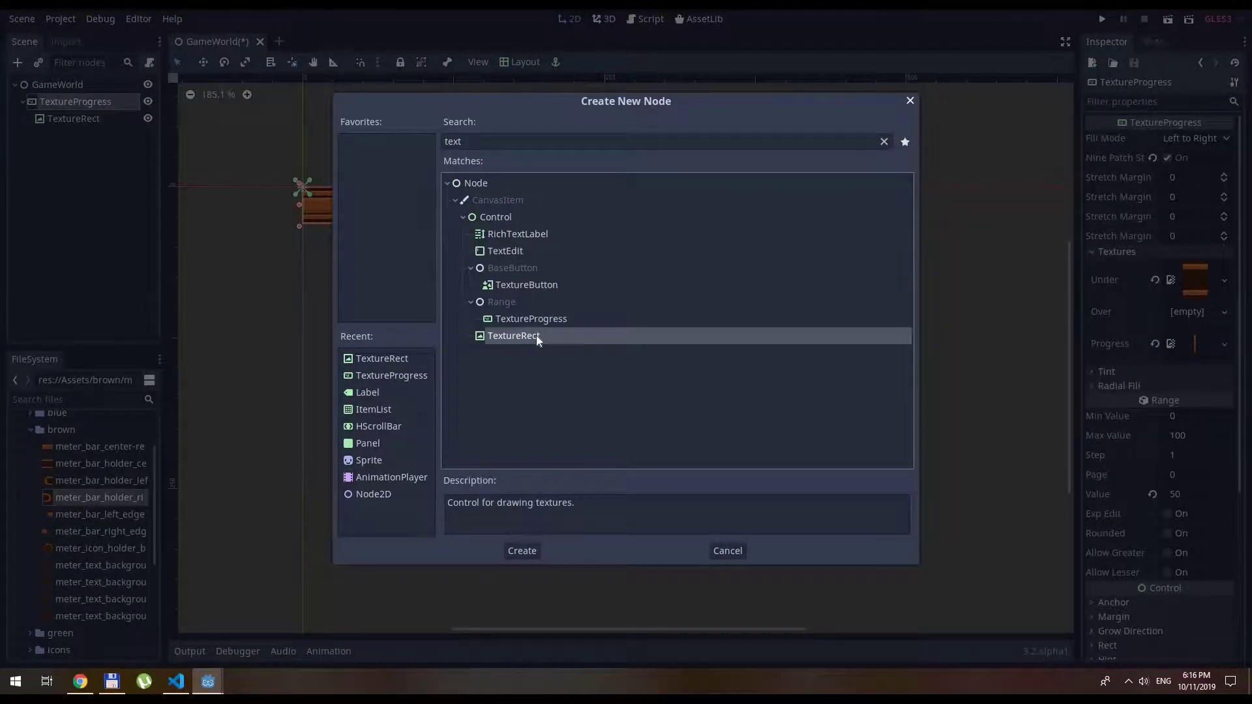
{"action": "double_click", "coordinate": [536, 335]}
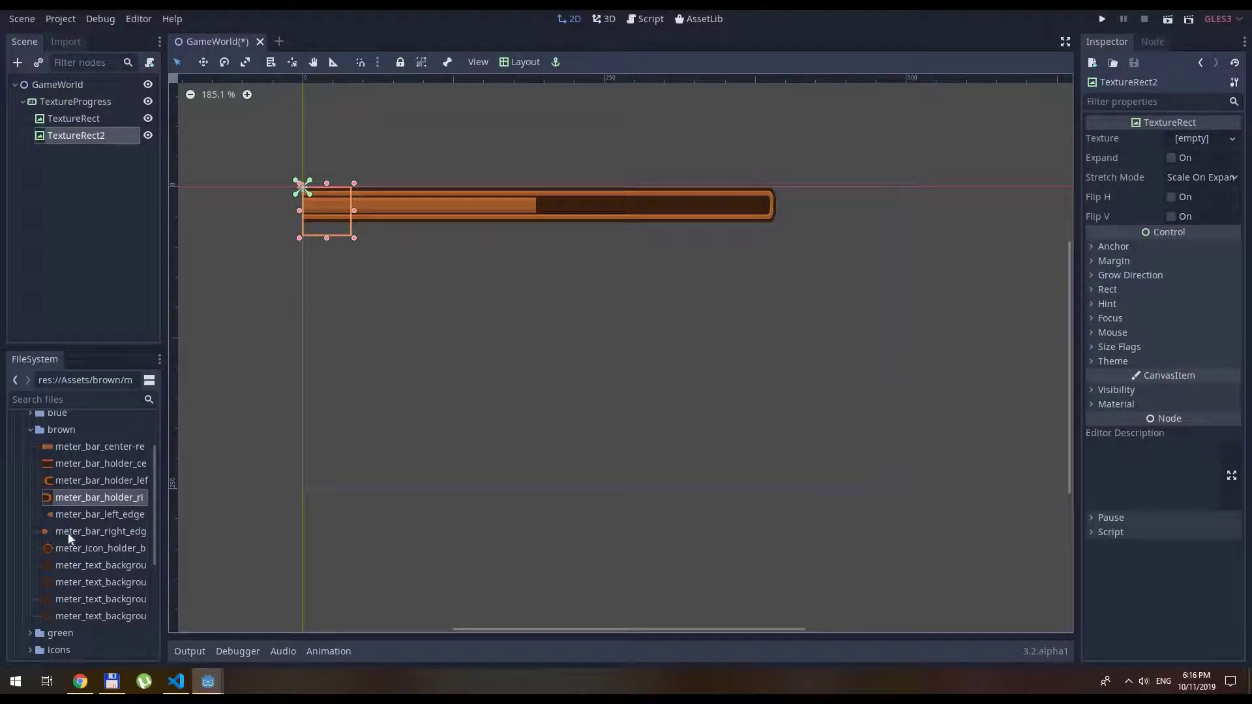
Give TextureRect2 the meter_bar_right_edge texture, Expand, Right Wide layout, narrowed inside the bar's end.
{"action": "left_click_drag", "start_coordinate": [68, 534], "coordinate": [1193, 140]}
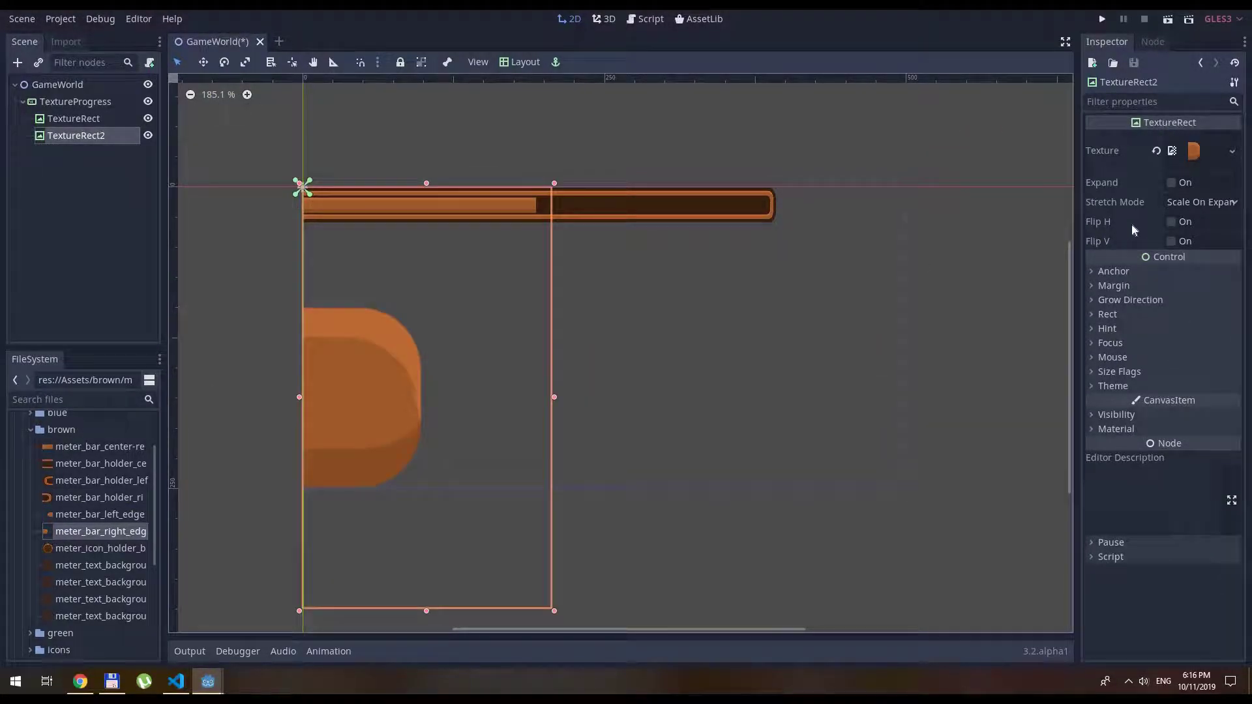
{"action": "left_click", "coordinate": [1176, 182]}
{"action": "left_click", "coordinate": [521, 62]}
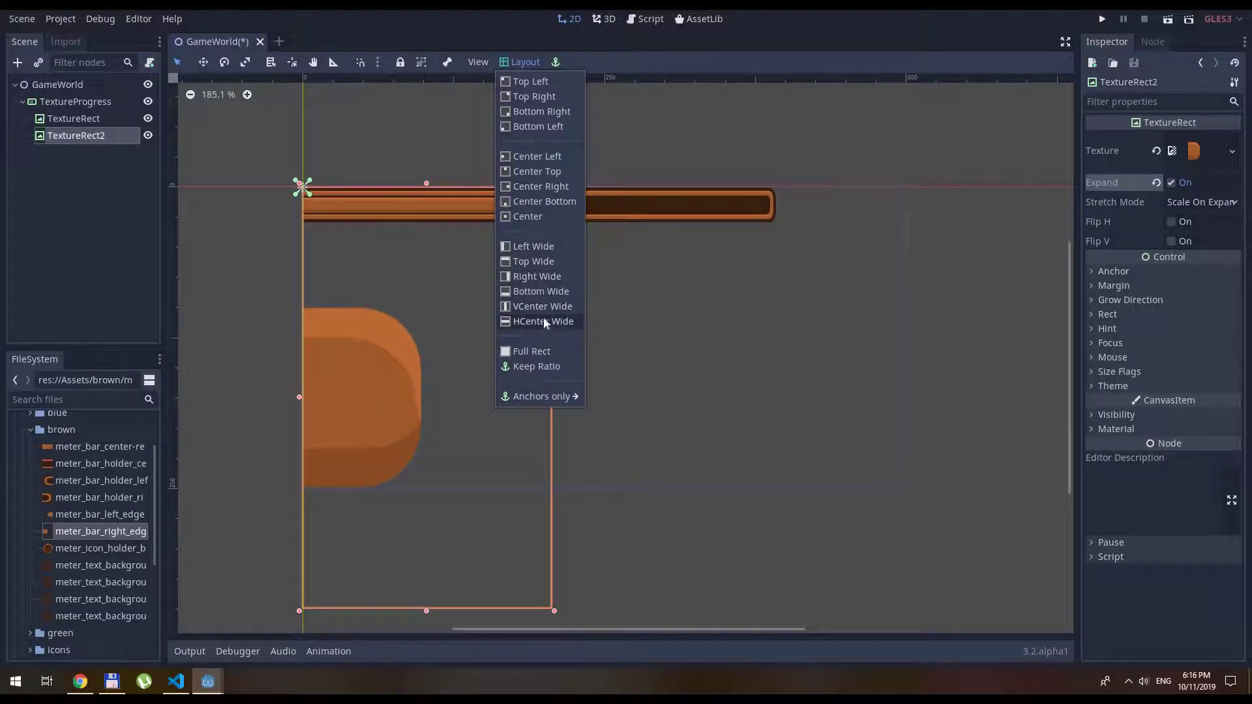
{"action": "left_click", "coordinate": [539, 277]}
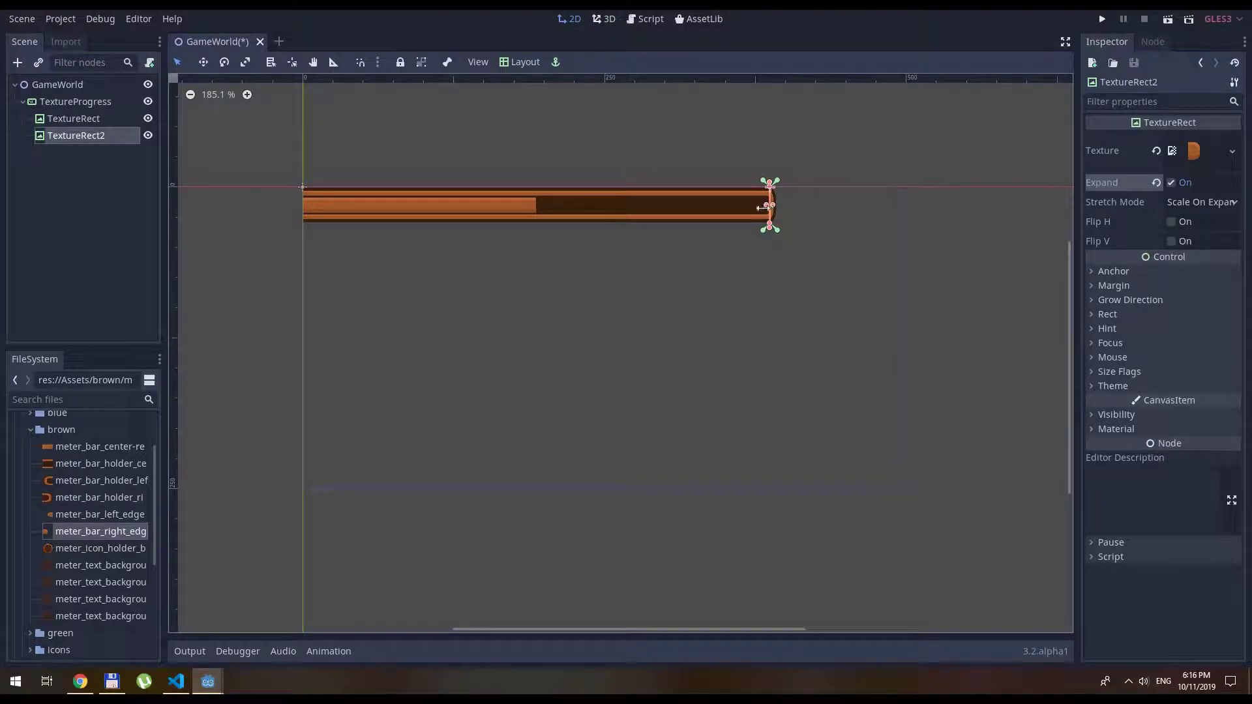
{"action": "mouse_move", "coordinate": [762, 207]}
{"action": "left_mouse_down"}
{"action": "mouse_move", "coordinate": [748, 213]}
{"action": "mouse_move", "coordinate": [765, 215]}
{"action": "left_mouse_up"}
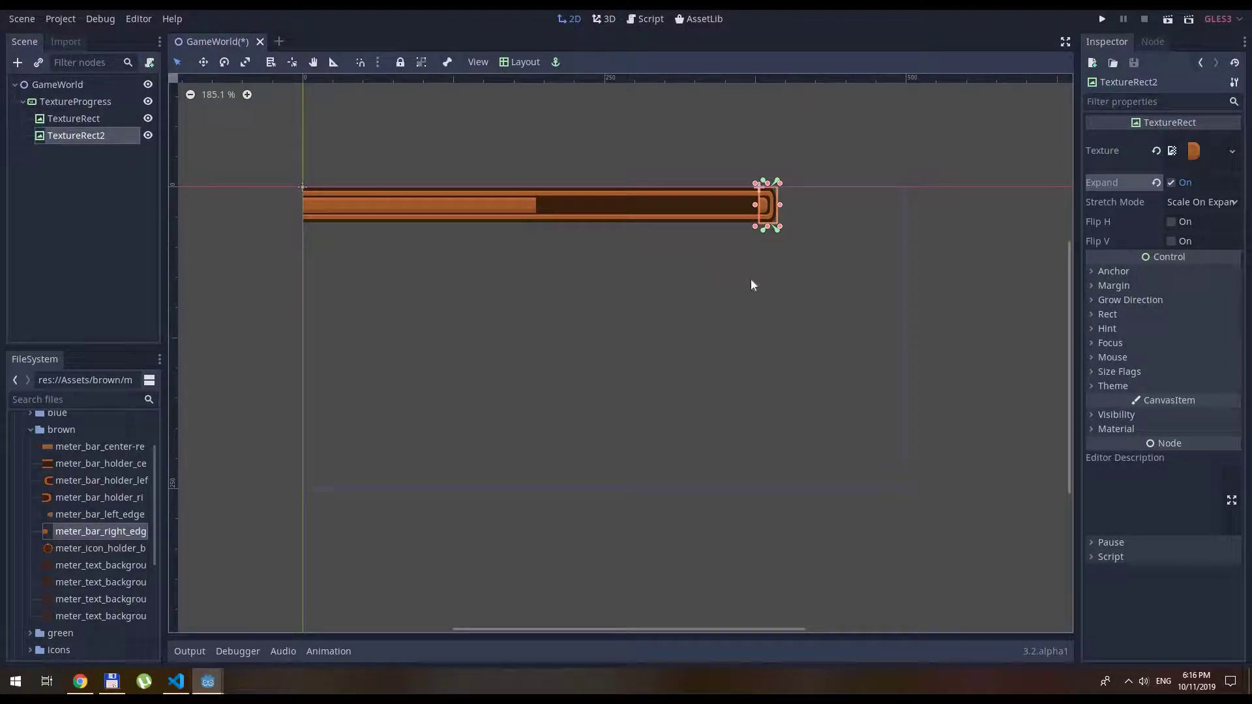
{"action": "left_click", "coordinate": [760, 339]}
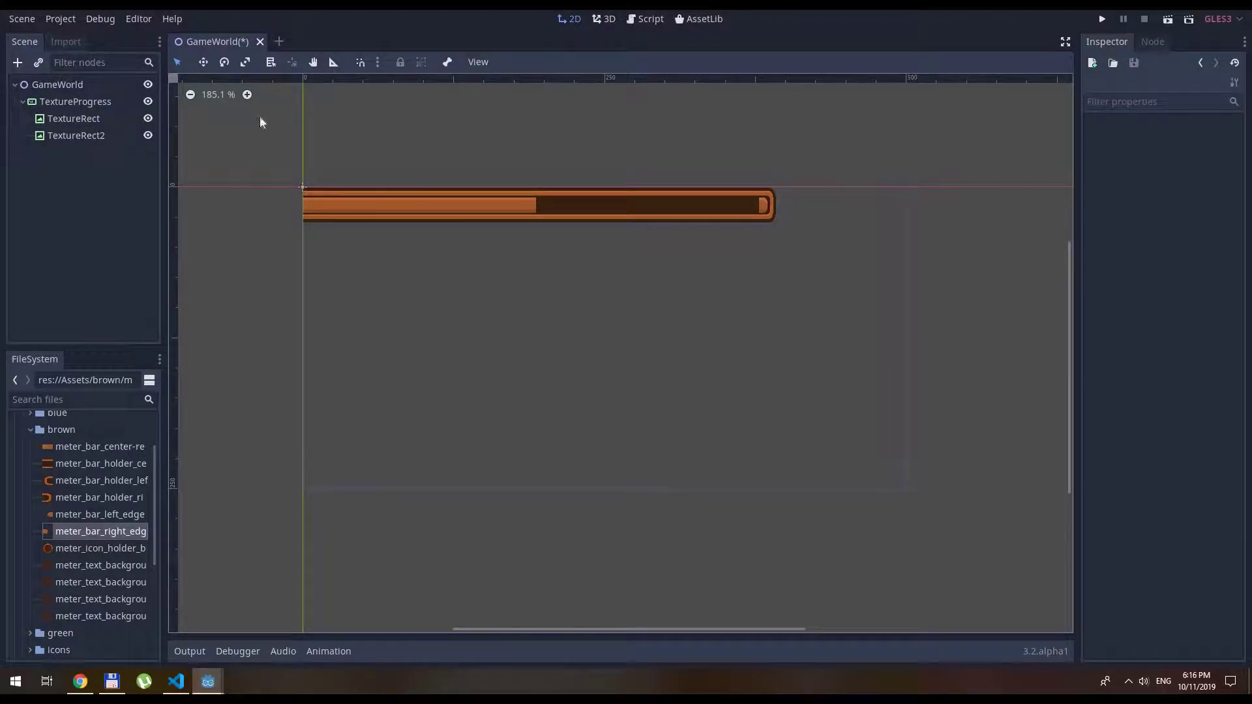
Add a third TextureRect under the GameWorld root.
{"action": "left_click", "coordinate": [18, 62]}
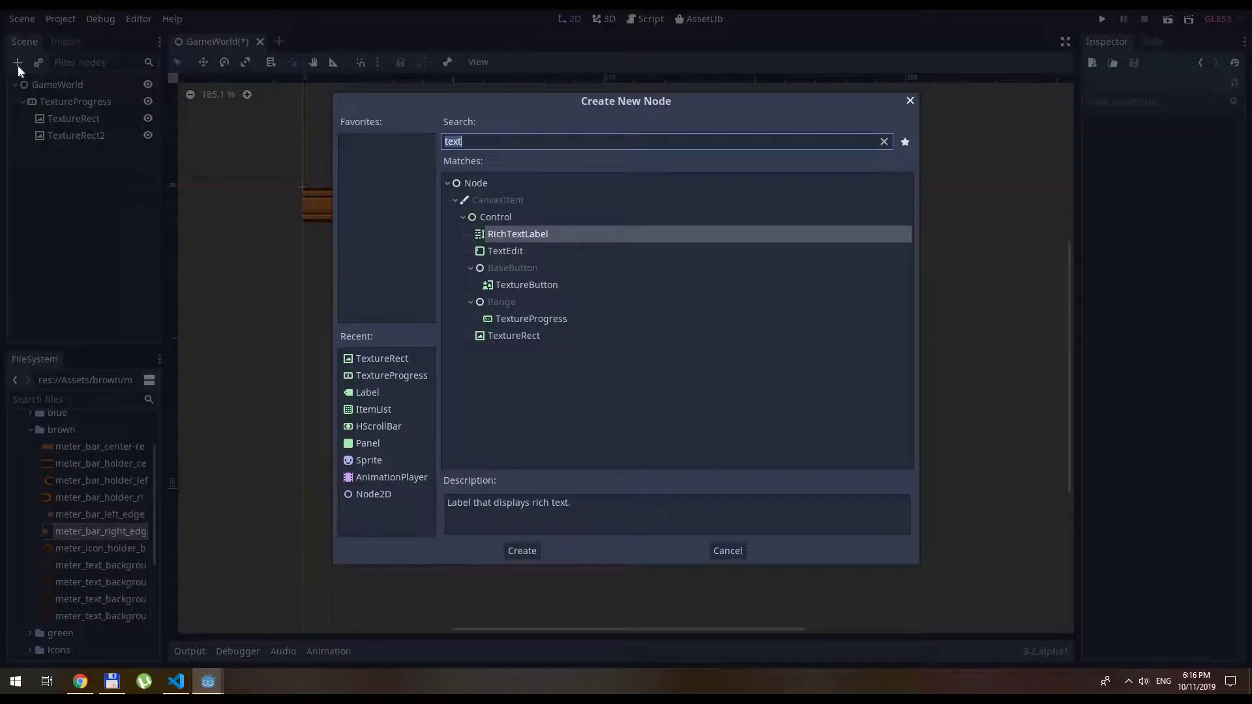
{"action": "key", "text": "Down"}
{"action": "key", "text": "Down"}
{"action": "key", "text": "Down"}
{"action": "key", "text": "Down"}
{"action": "key", "text": "Return"}
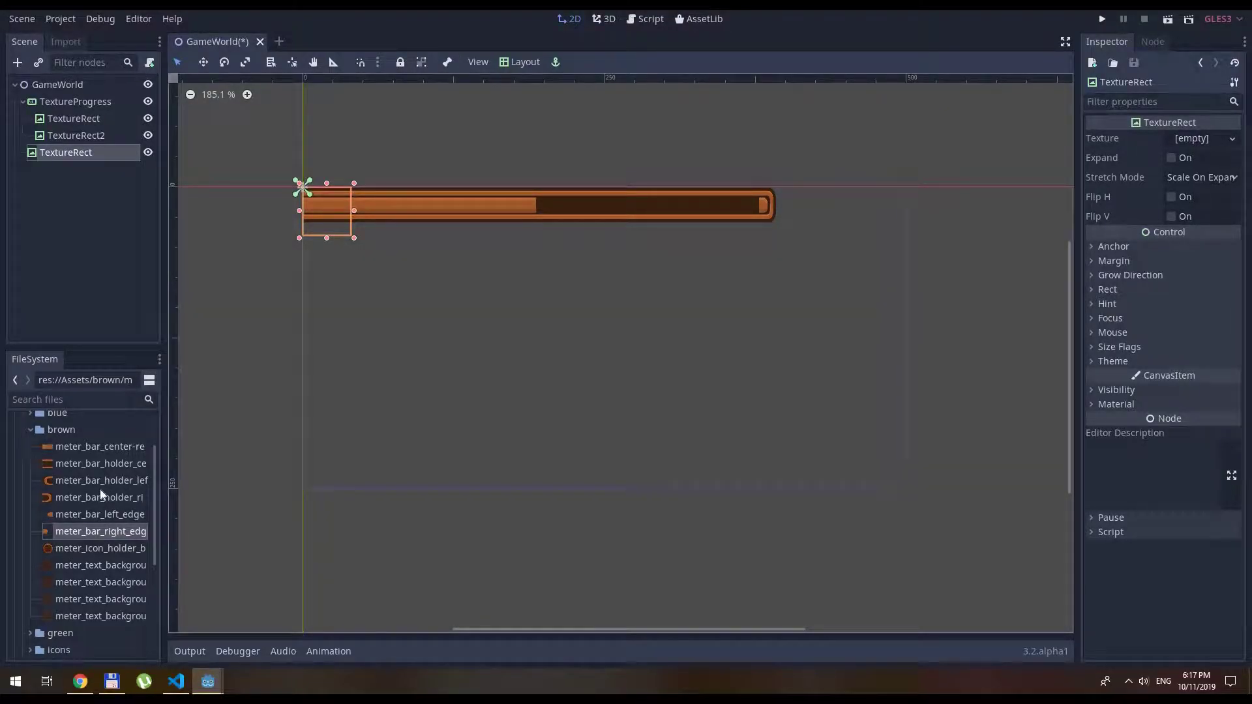
{"action": "scroll", "coordinate": [65, 481], "scroll_direction": "up", "scroll_amount": 1}
{"action": "left_click", "coordinate": [29, 459]}
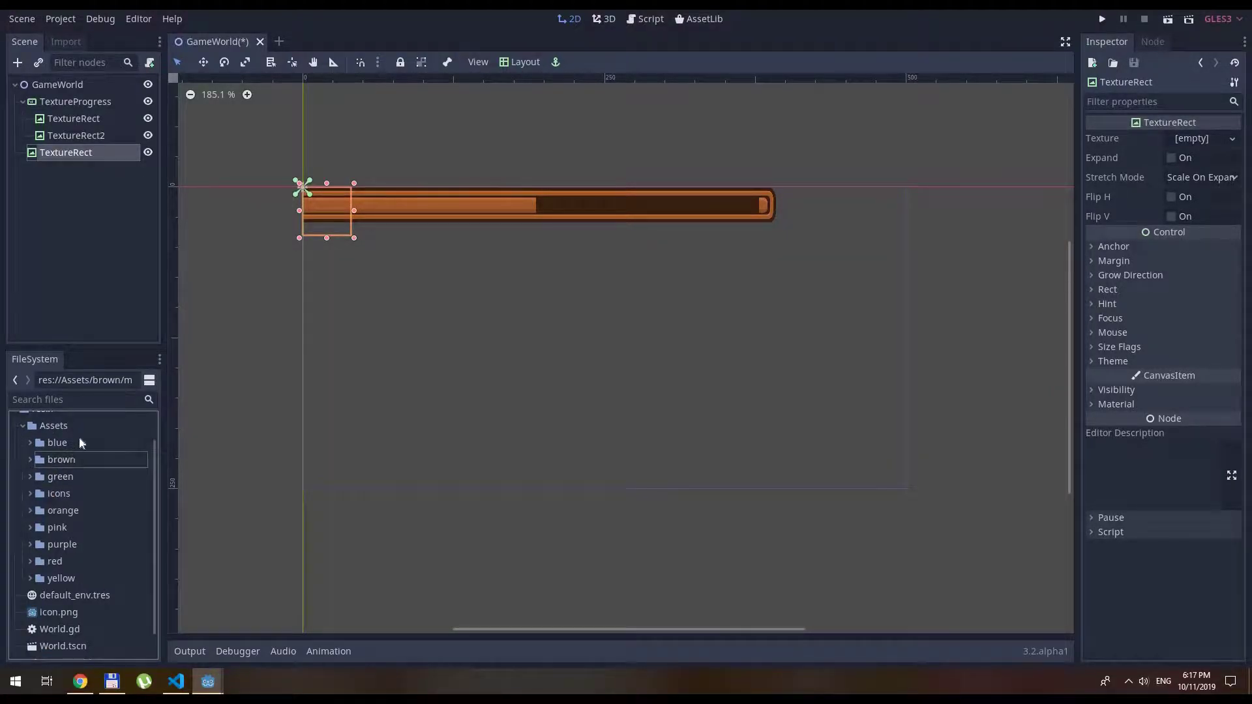
{"action": "scroll", "coordinate": [73, 515], "scroll_direction": "down", "scroll_amount": 1}
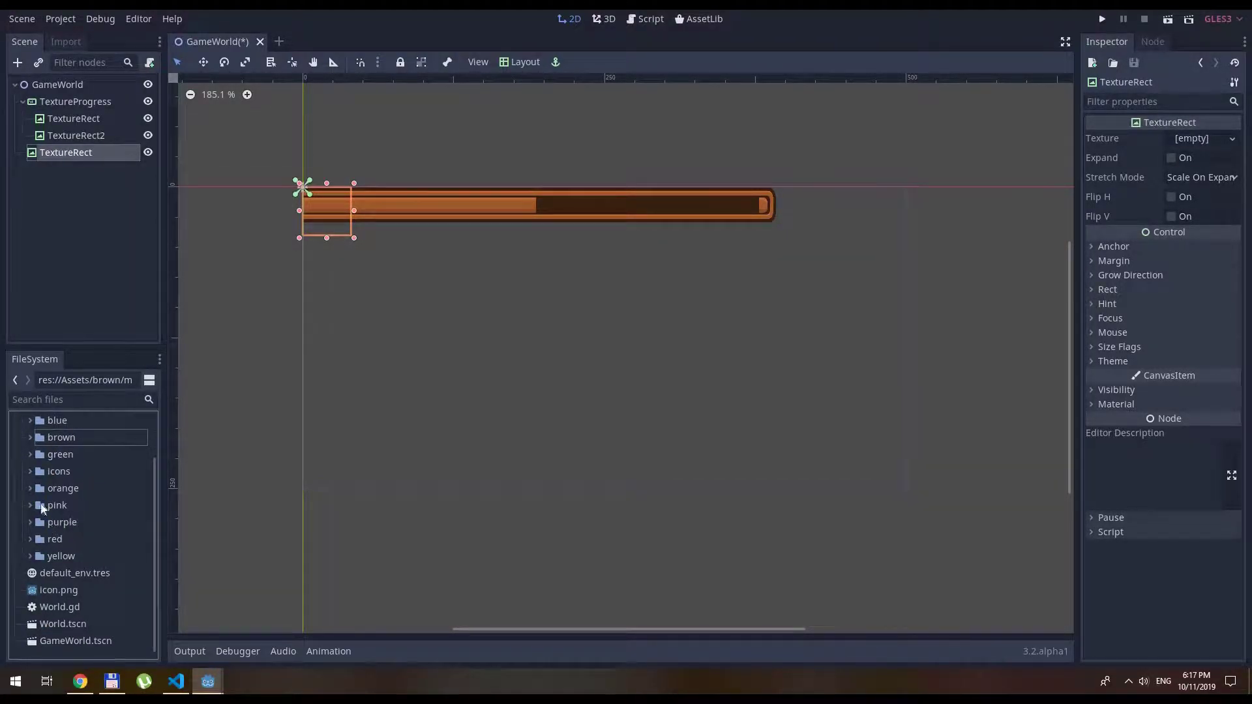
{"action": "left_click", "coordinate": [30, 437]}
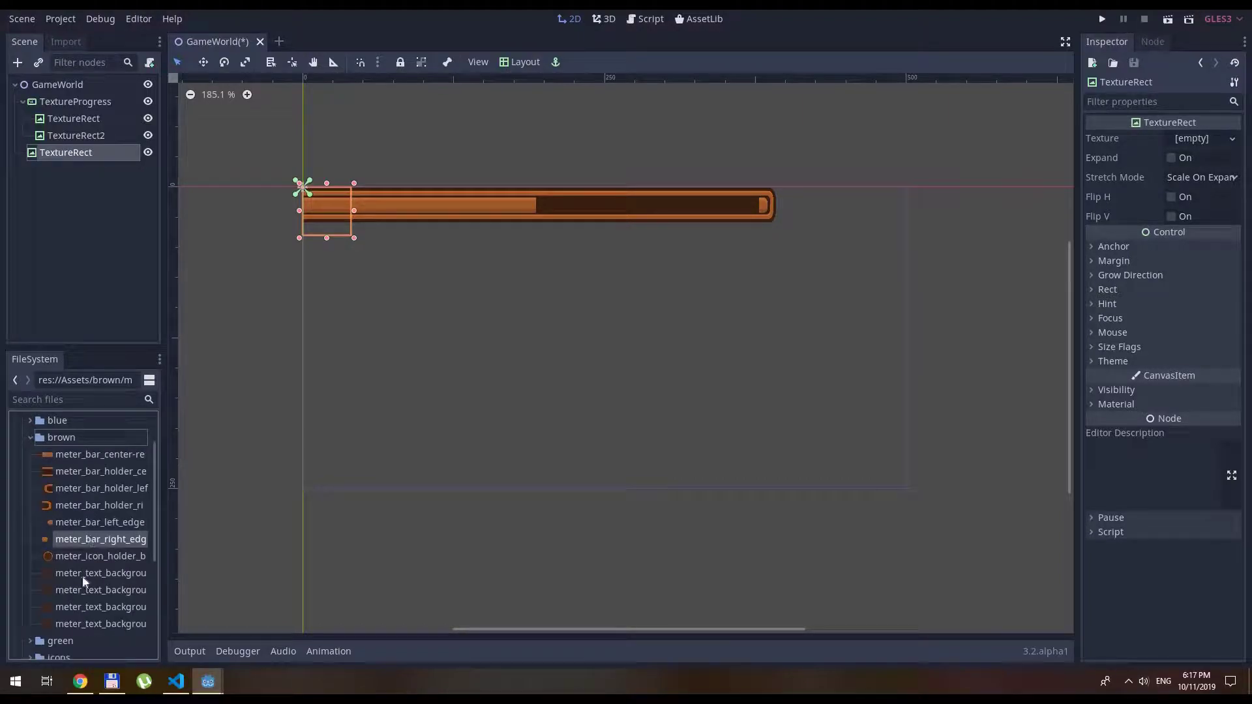
Give it the meter_icon_holder ring texture with Expand, placed over the bar's left end.
{"action": "left_click_drag", "start_coordinate": [75, 557], "coordinate": [1197, 138]}
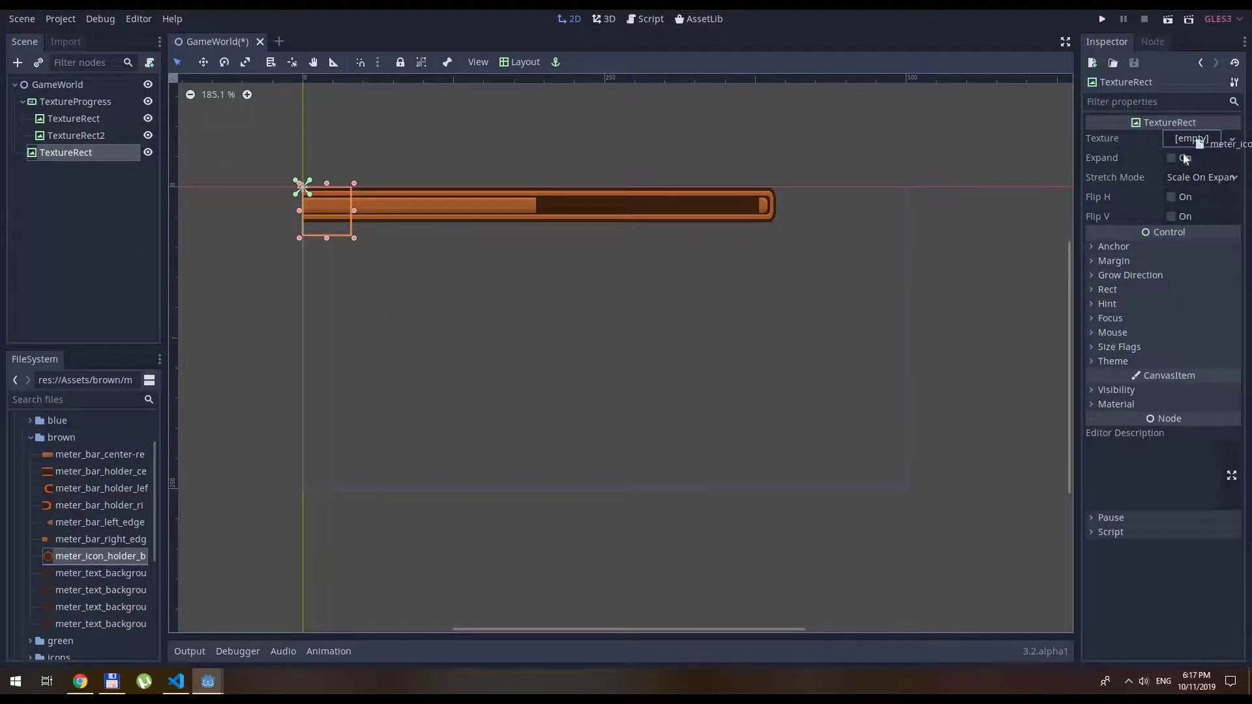
{"action": "left_click_drag", "start_coordinate": [1182, 154], "coordinate": [1187, 142]}
{"action": "left_click", "coordinate": [1171, 182]}
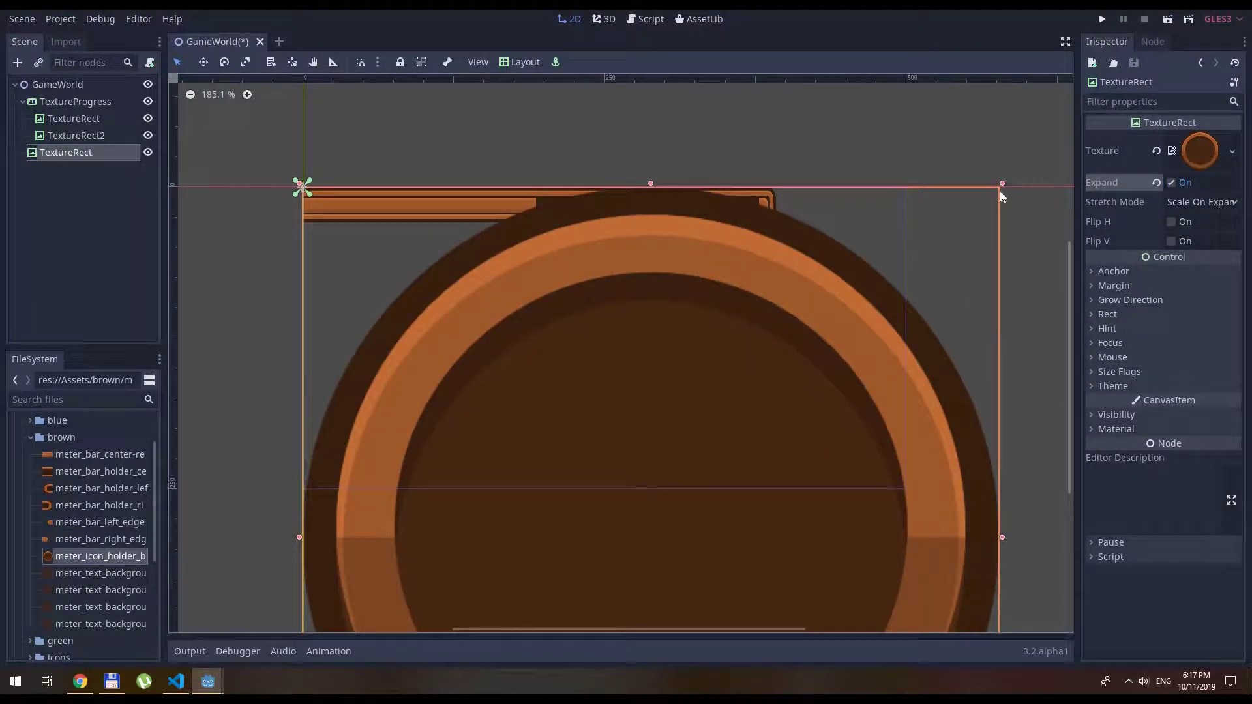
{"action": "key", "text": "ctrl+z"}
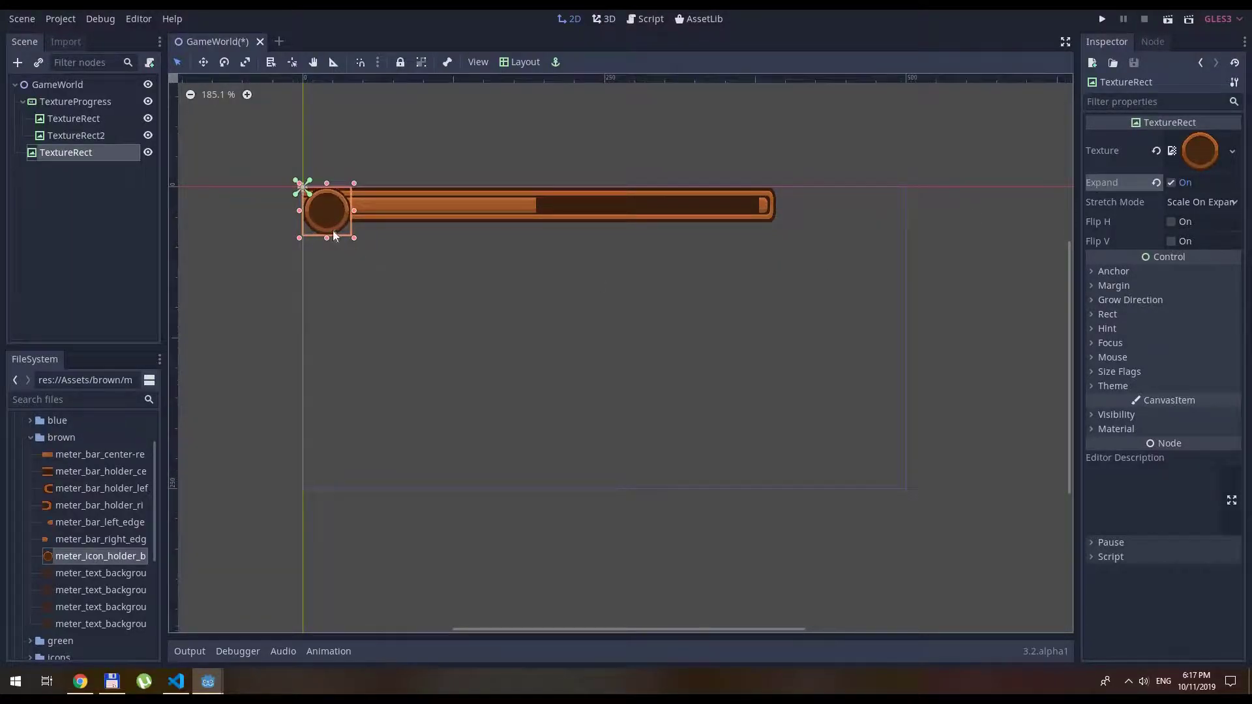
{"action": "left_click_drag", "start_coordinate": [326, 218], "coordinate": [290, 215]}
{"action": "left_click", "coordinate": [393, 318]}
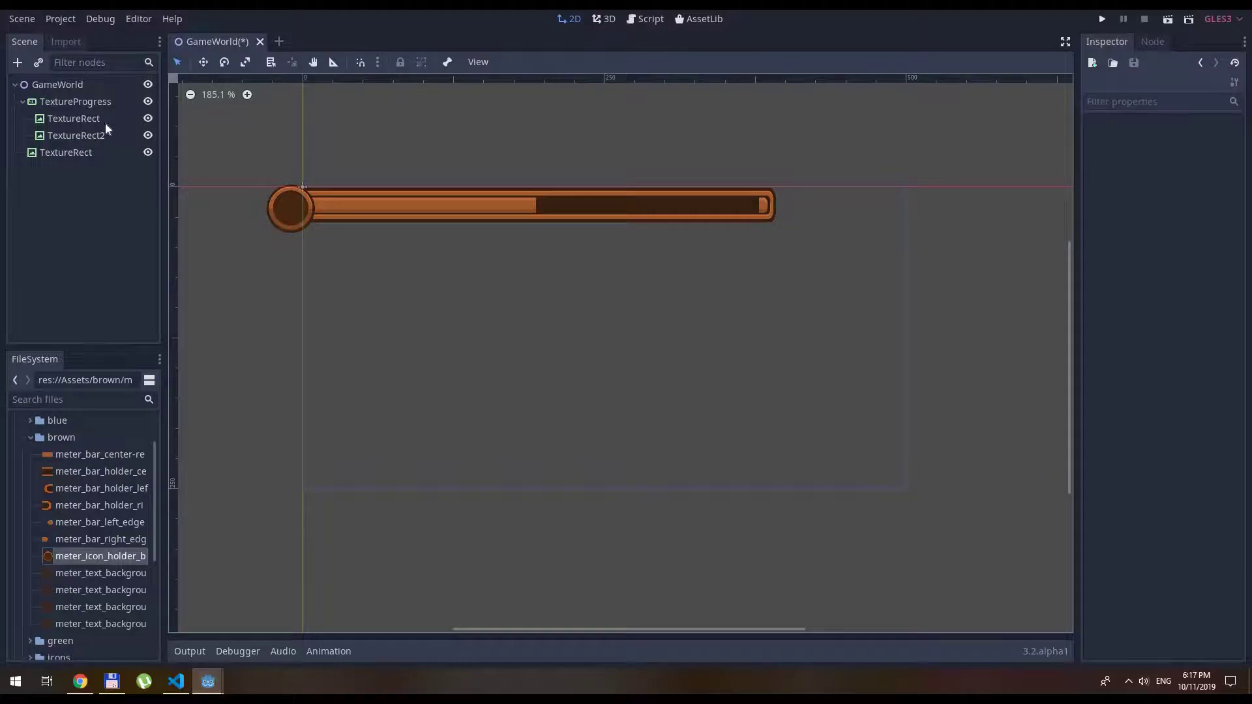
{"action": "left_click", "coordinate": [283, 213]}
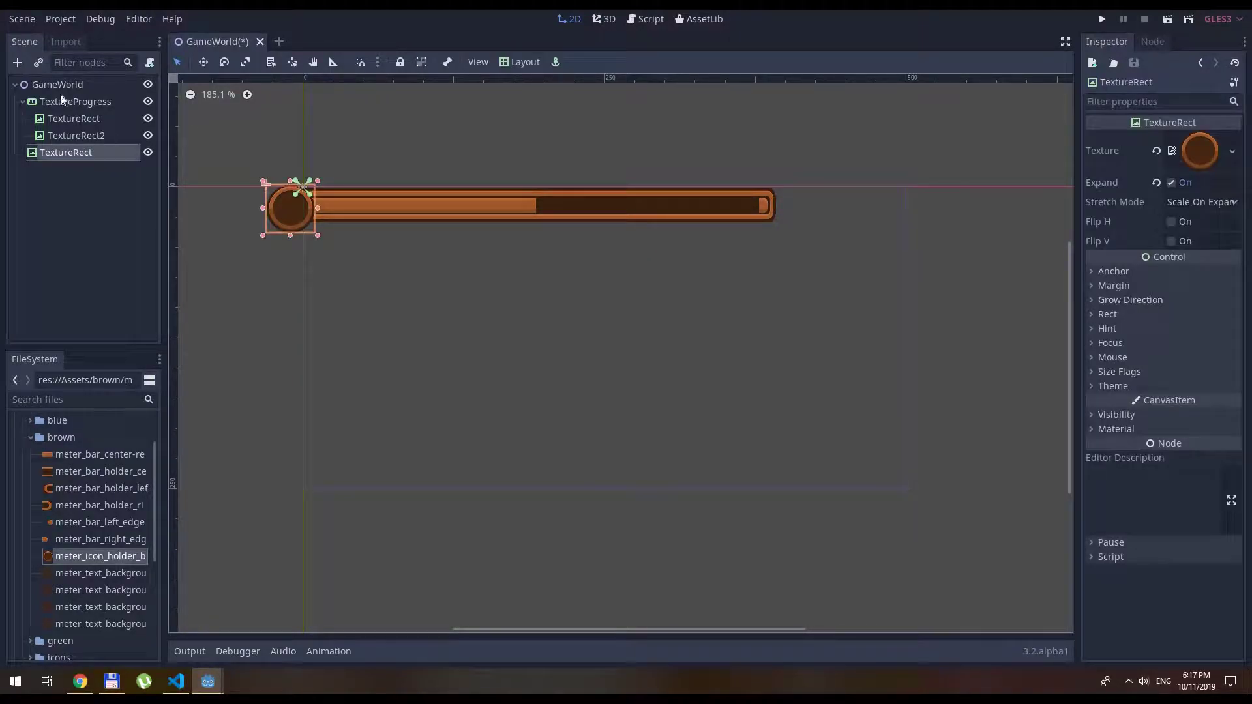
Add a child TextureRect with Expand enabled under the ring TextureRect.
{"action": "left_click", "coordinate": [18, 64]}
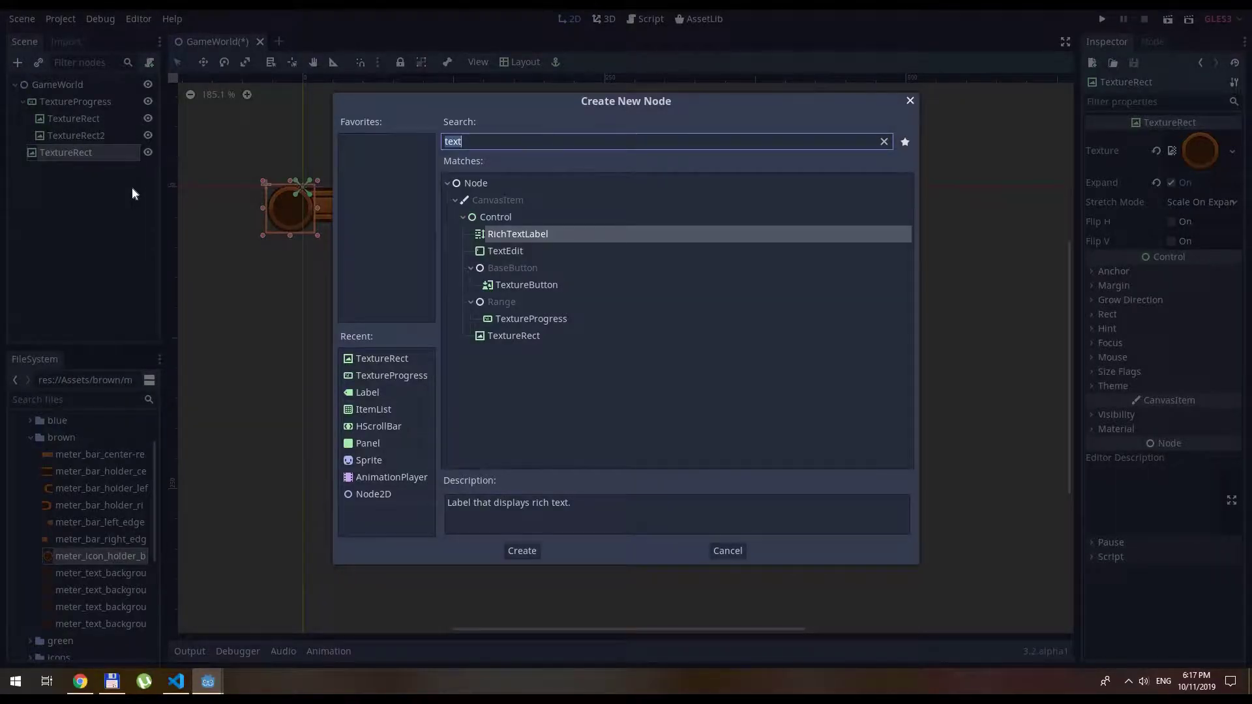
{"action": "key", "text": "End"}
{"action": "key", "text": "BackSpace"}
{"action": "type", "text": "t"}
{"action": "key", "text": "Down"}
{"action": "key", "text": "Down"}
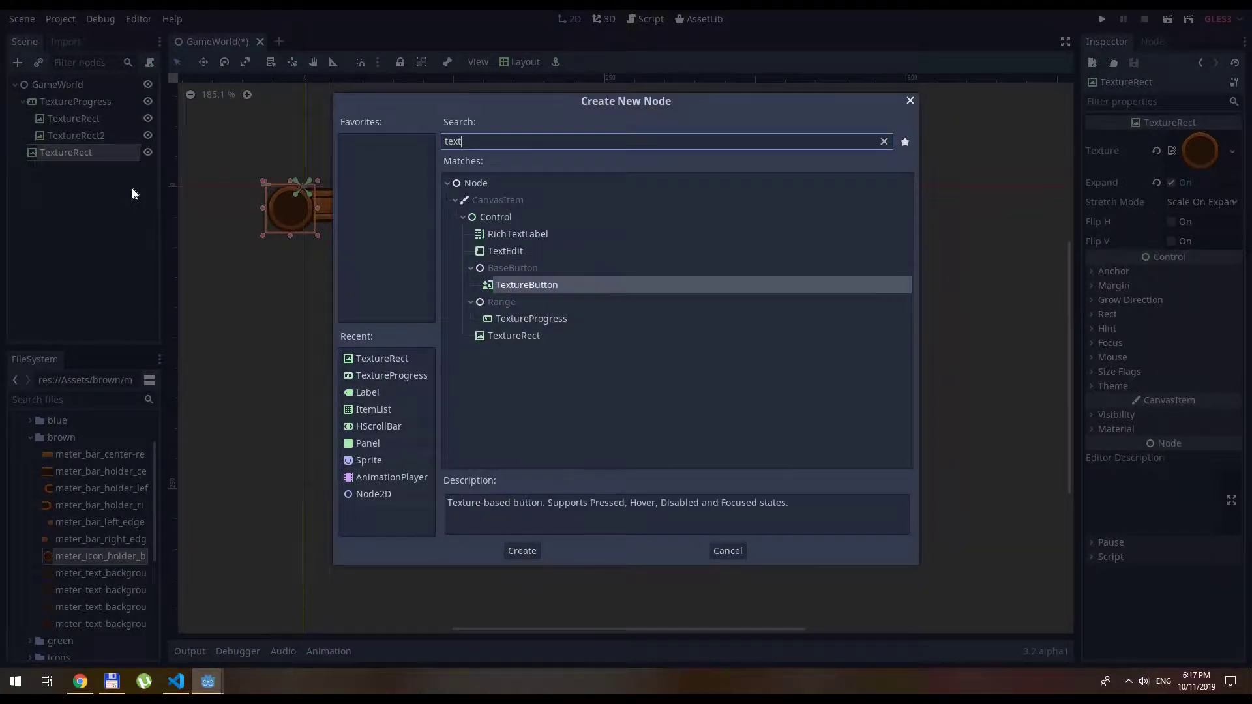
{"action": "key", "text": "Down"}
{"action": "key", "text": "Down"}
{"action": "key", "text": "Return"}
{"action": "left_click", "coordinate": [1172, 157]}
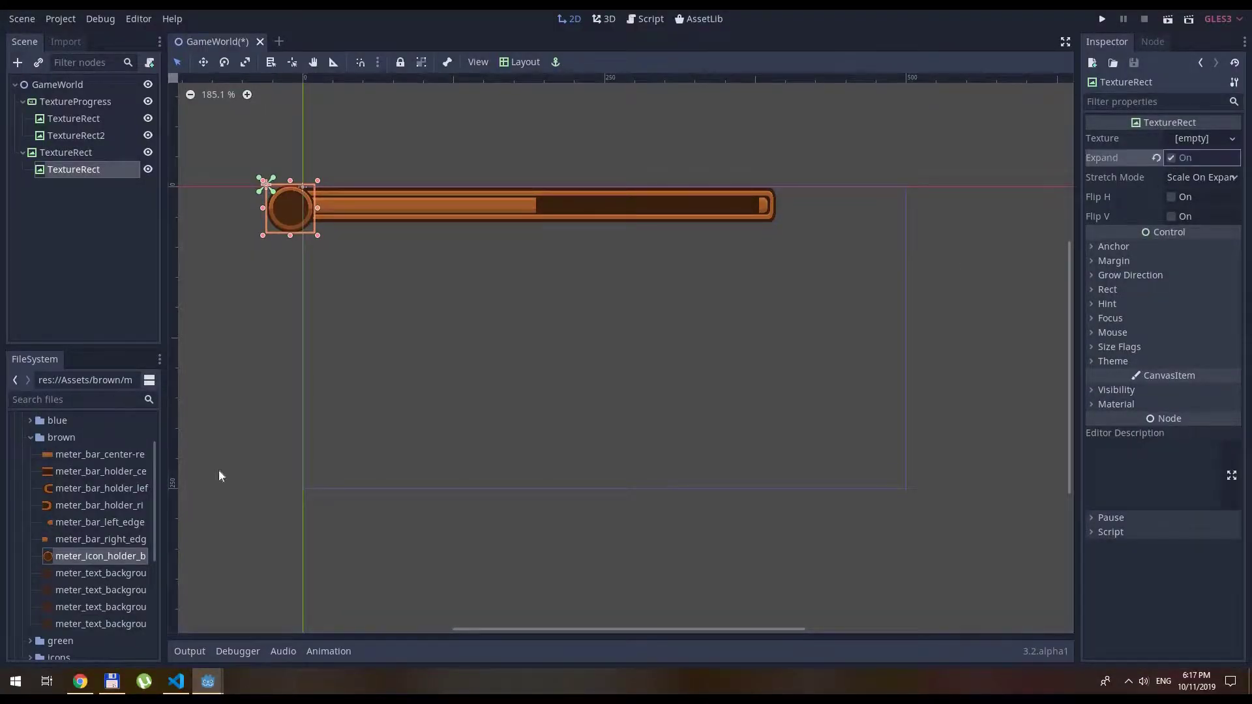
Set stamina.png from the icons folder as its texture and shrink it inside the ring.
{"action": "left_click", "coordinate": [29, 437]}
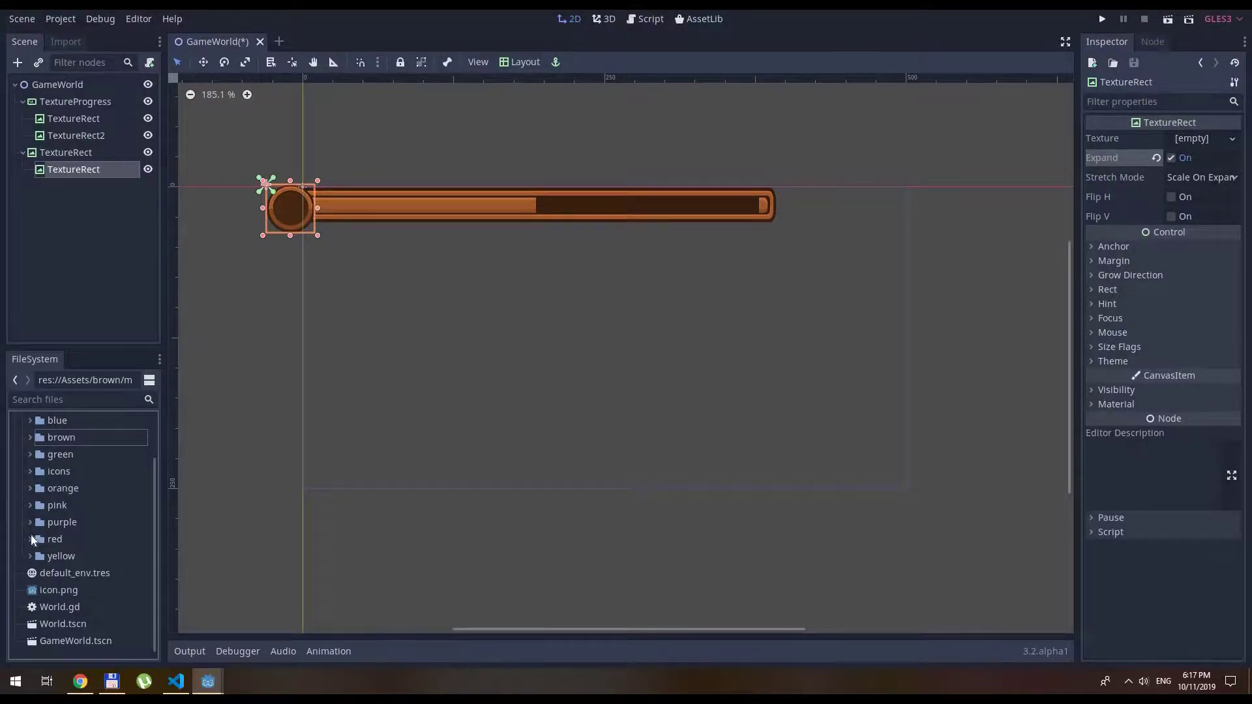
{"action": "left_click", "coordinate": [32, 471]}
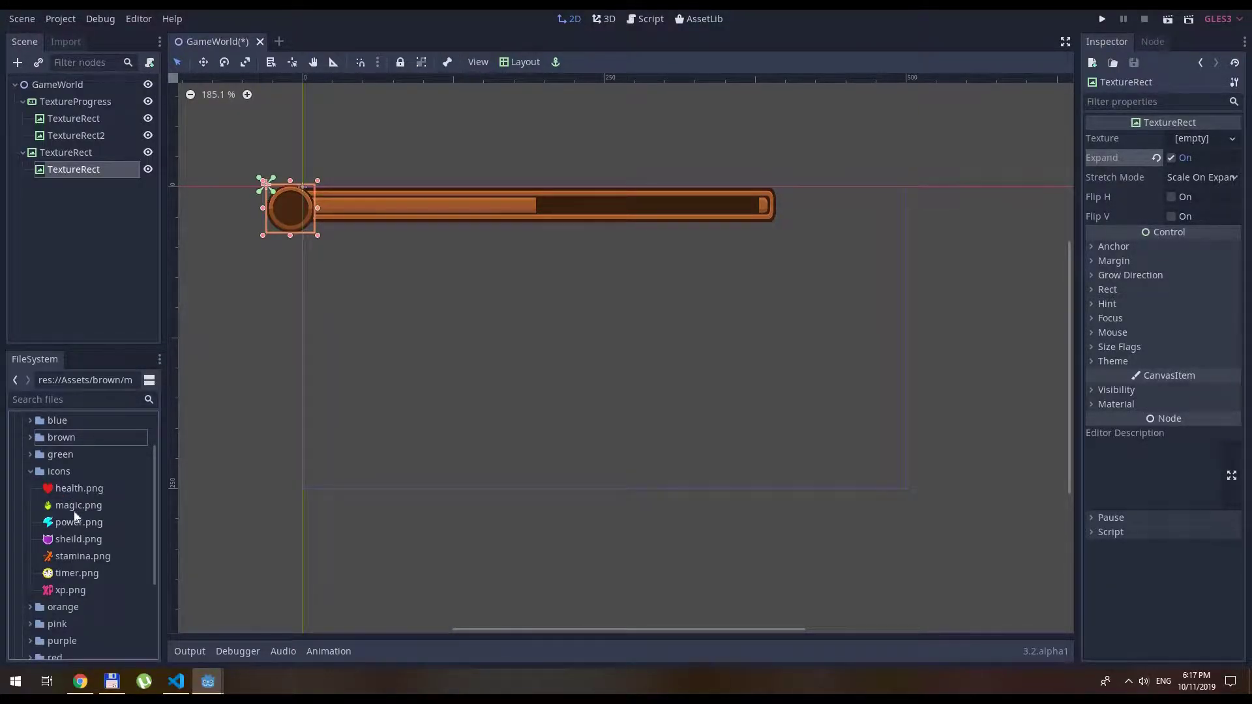
{"action": "left_click_drag", "start_coordinate": [68, 556], "coordinate": [1197, 140]}
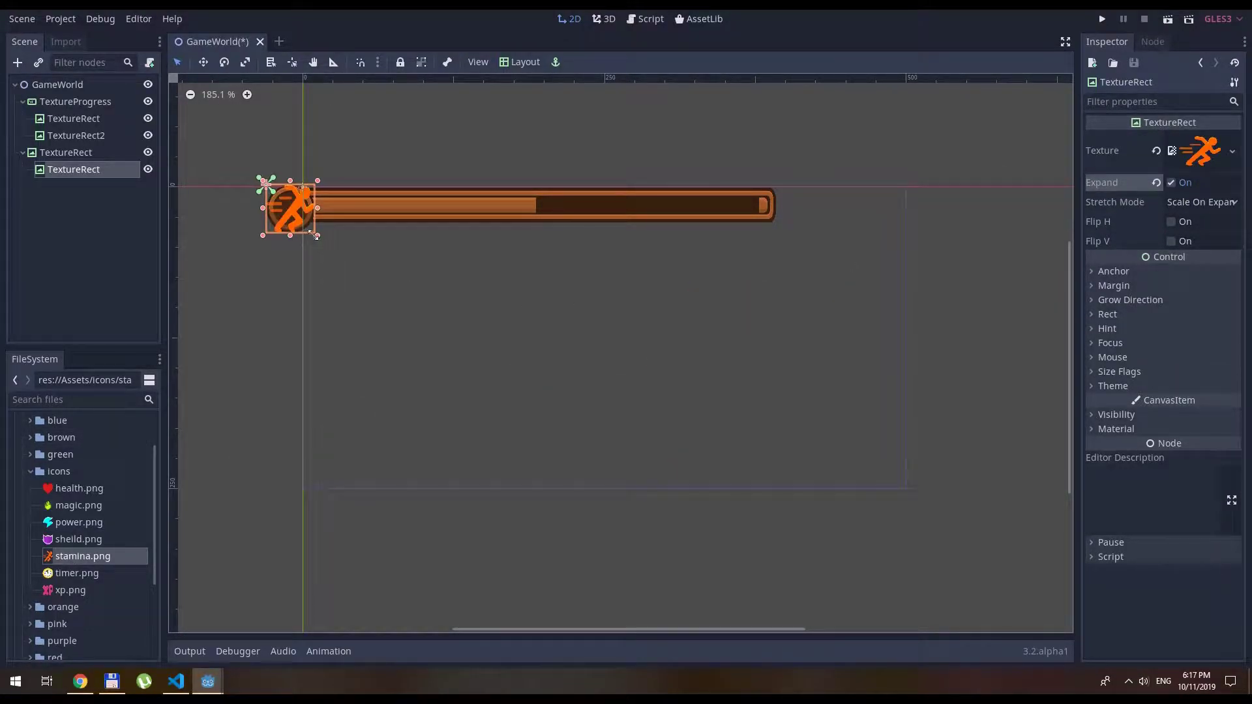
{"action": "left_click_drag", "start_coordinate": [318, 236], "coordinate": [295, 215]}
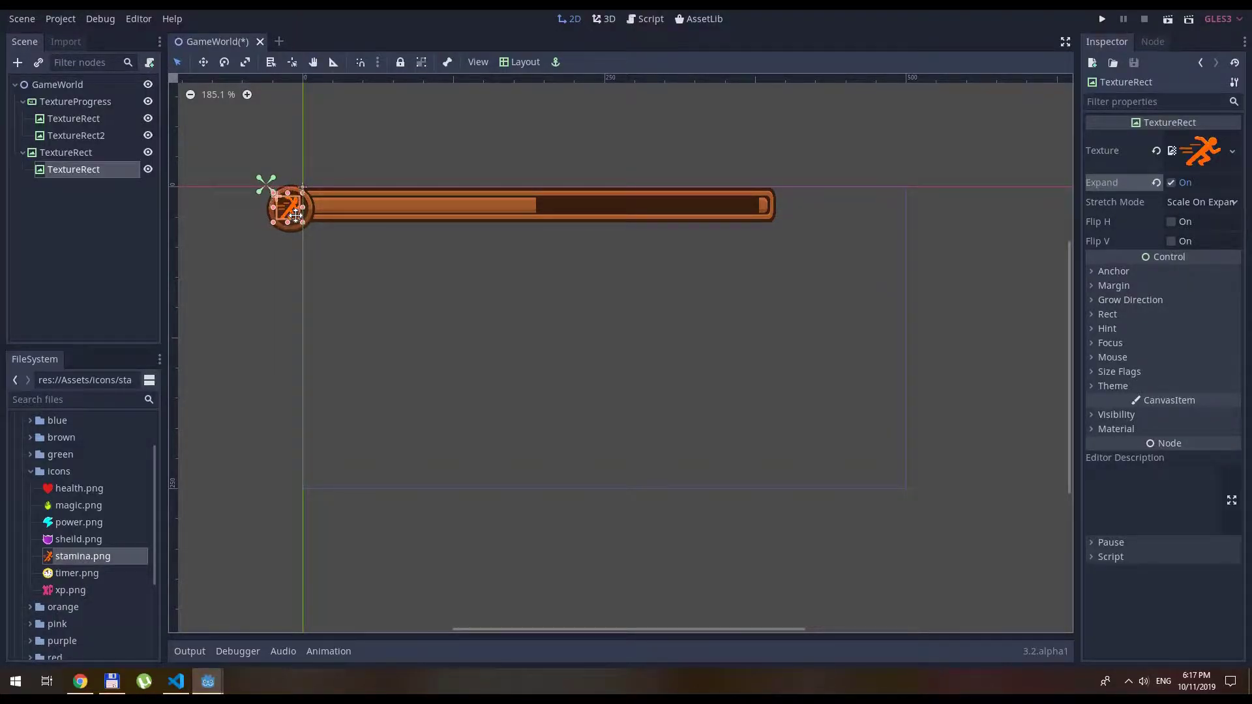
Rename the TextureProgress to ProgressBar and the right cap rect to RightBG.
{"action": "left_click", "coordinate": [389, 278]}
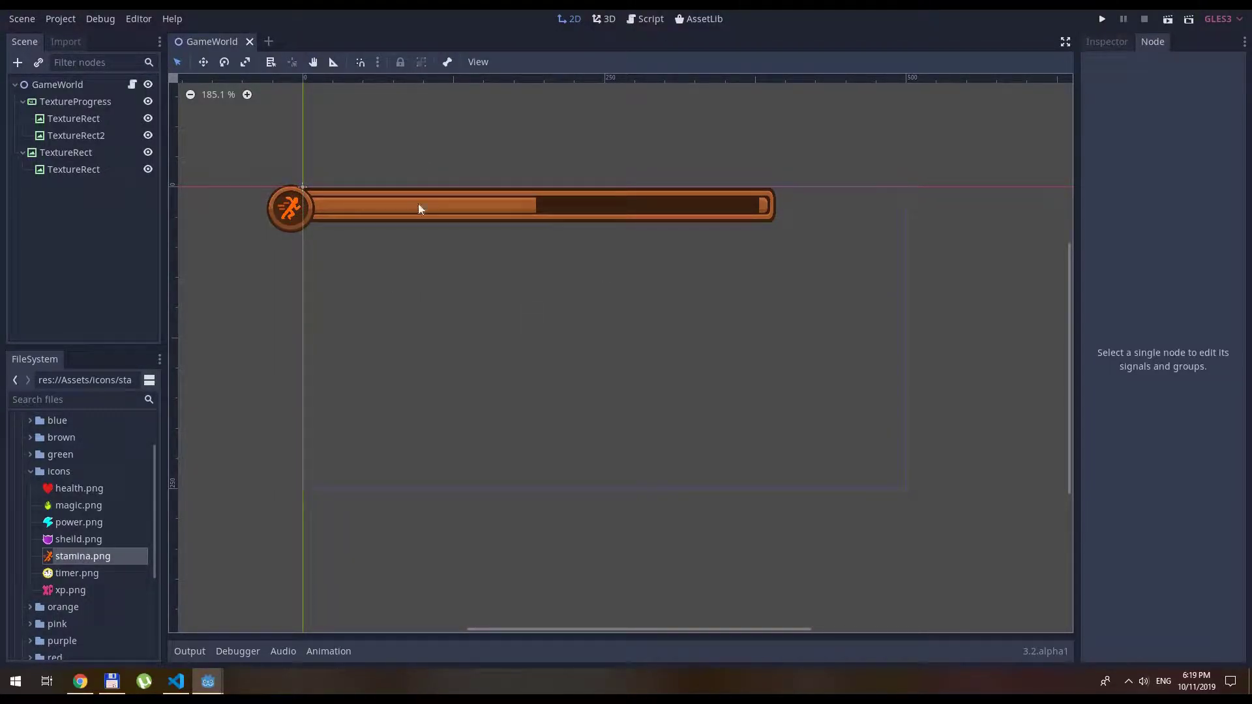
{"action": "left_click", "coordinate": [421, 211]}
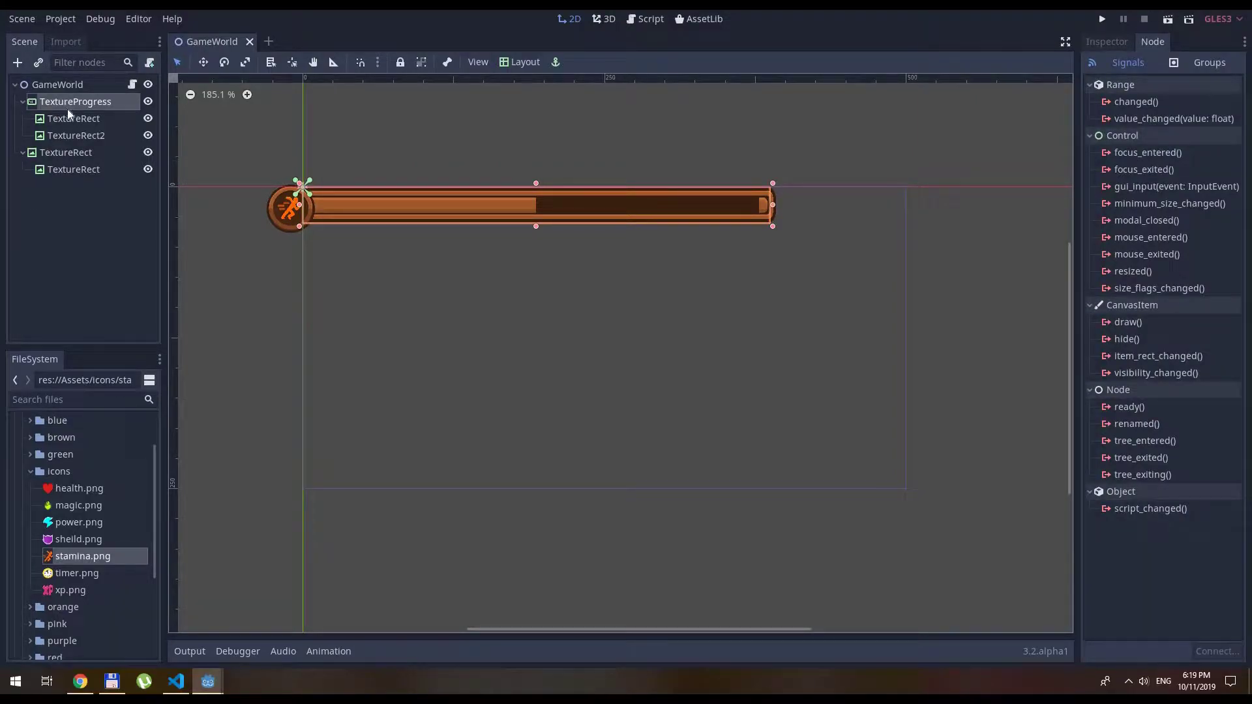
{"action": "double_click", "coordinate": [67, 103]}
{"action": "type", "text": "ProgressBar"}
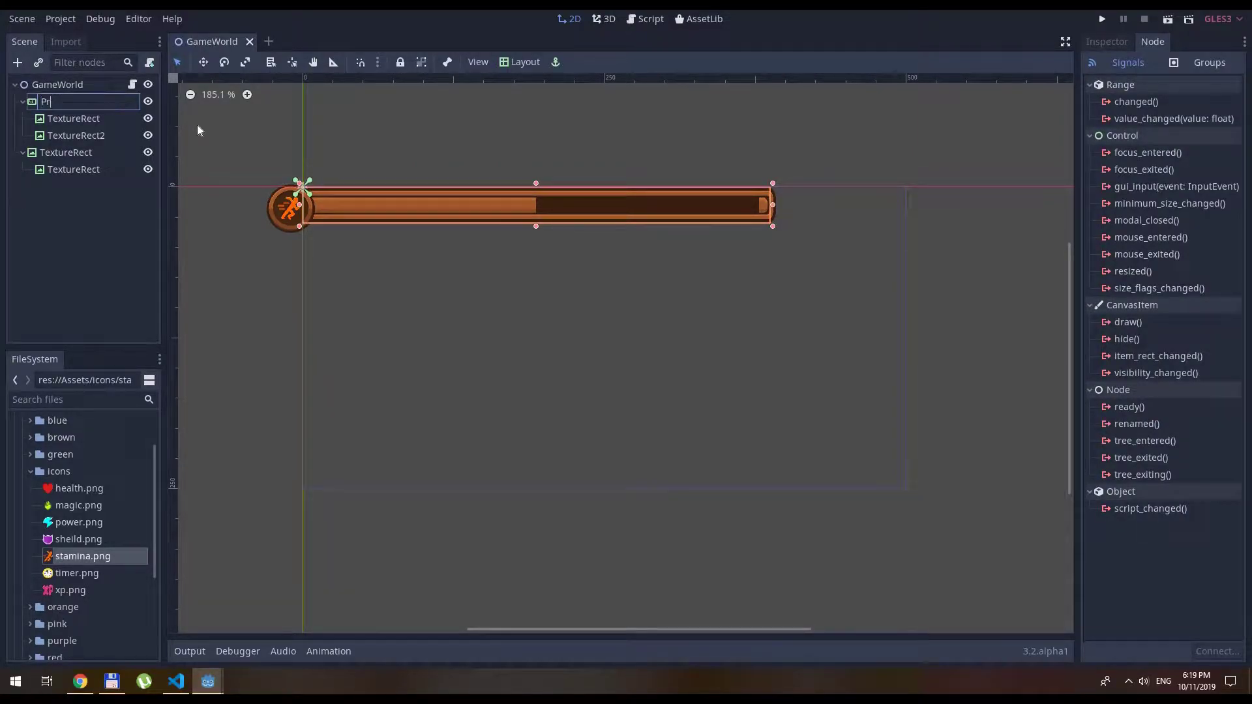
{"action": "key", "text": "Return"}
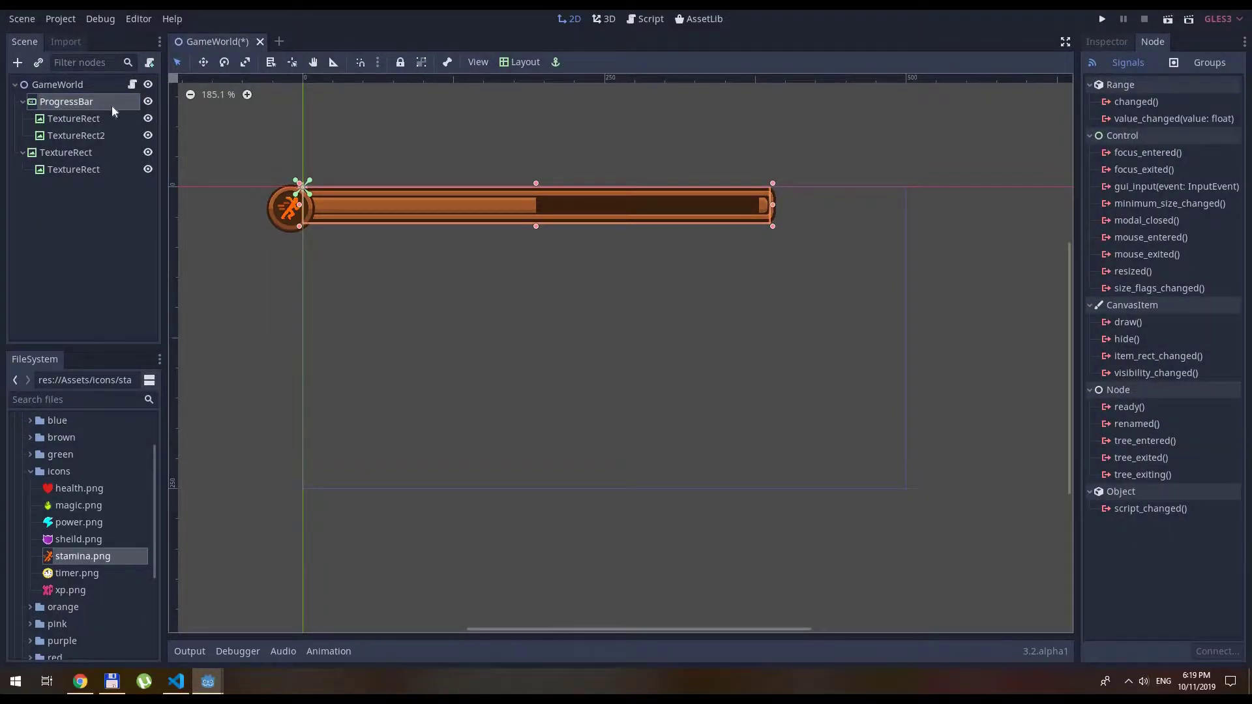
{"action": "left_click", "coordinate": [75, 118]}
{"action": "double_click", "coordinate": [75, 118]}
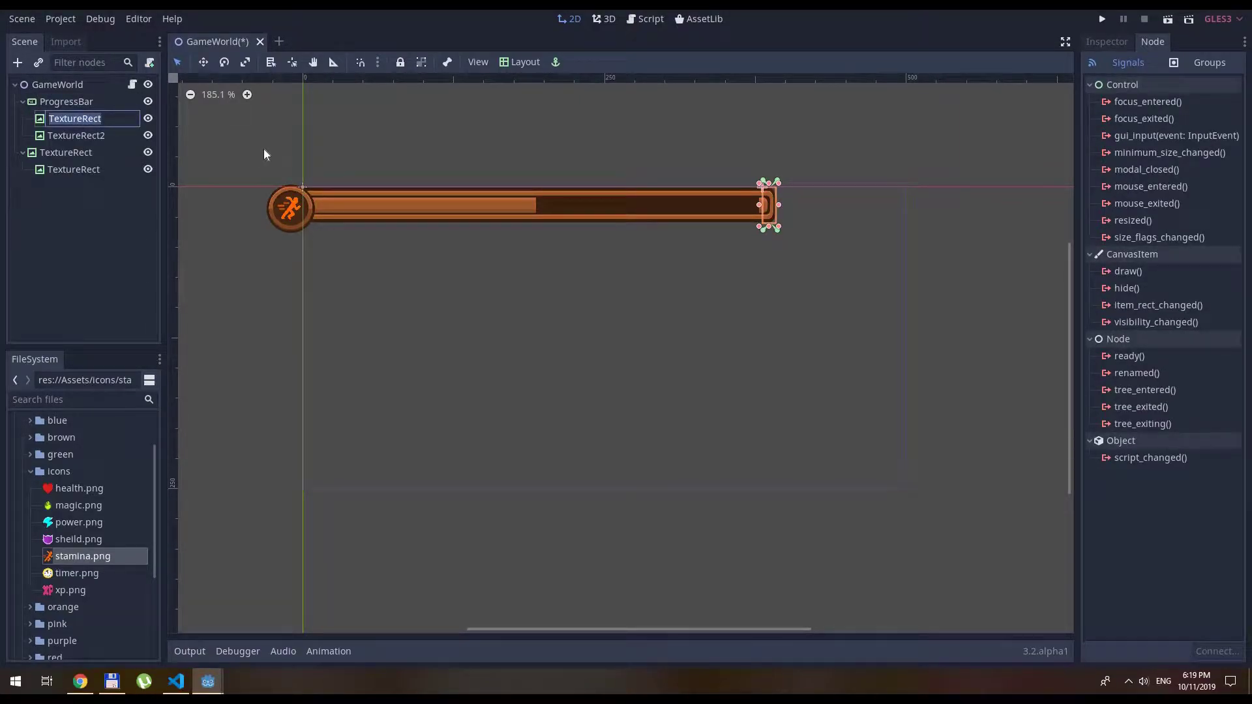
{"action": "type", "text": "RightBG"}
{"action": "key", "text": "Return"}
Rename the right edge rect to FinalProgress and the ring rect to IconFrame.
{"action": "left_click", "coordinate": [103, 134]}
{"action": "double_click", "coordinate": [103, 134]}
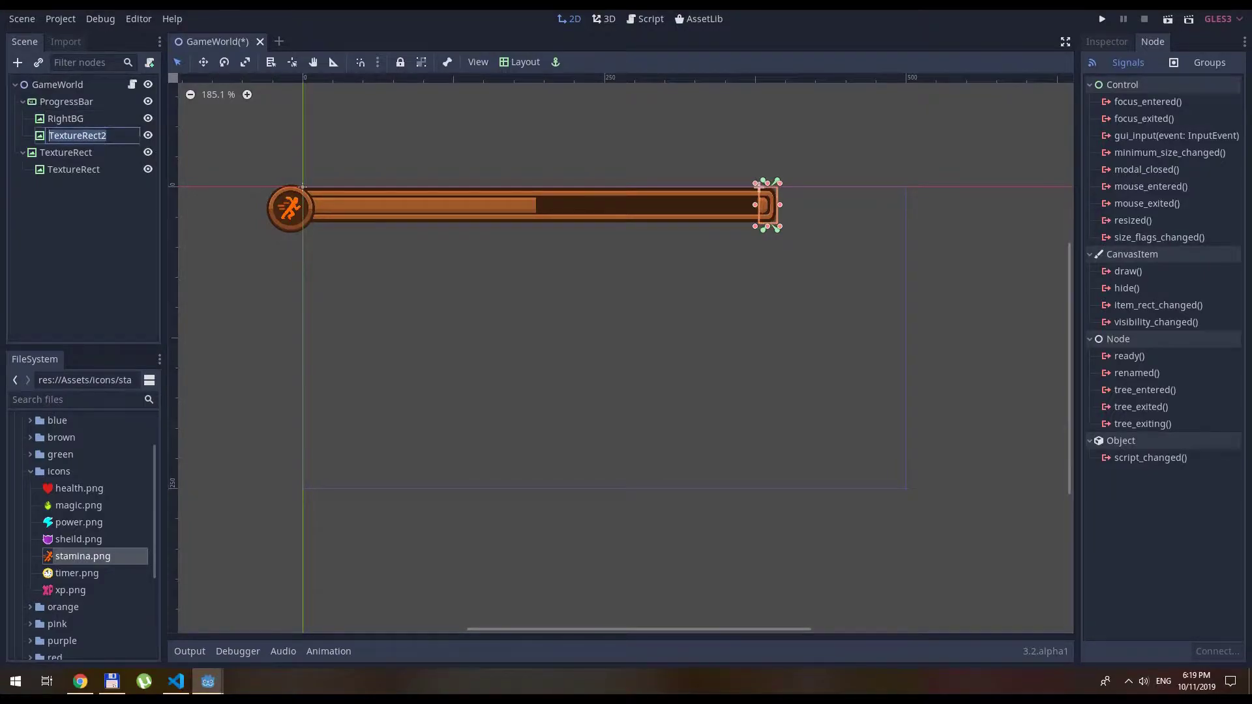
{"action": "type", "text": "FinalProgress"}
{"action": "key", "text": "Return"}
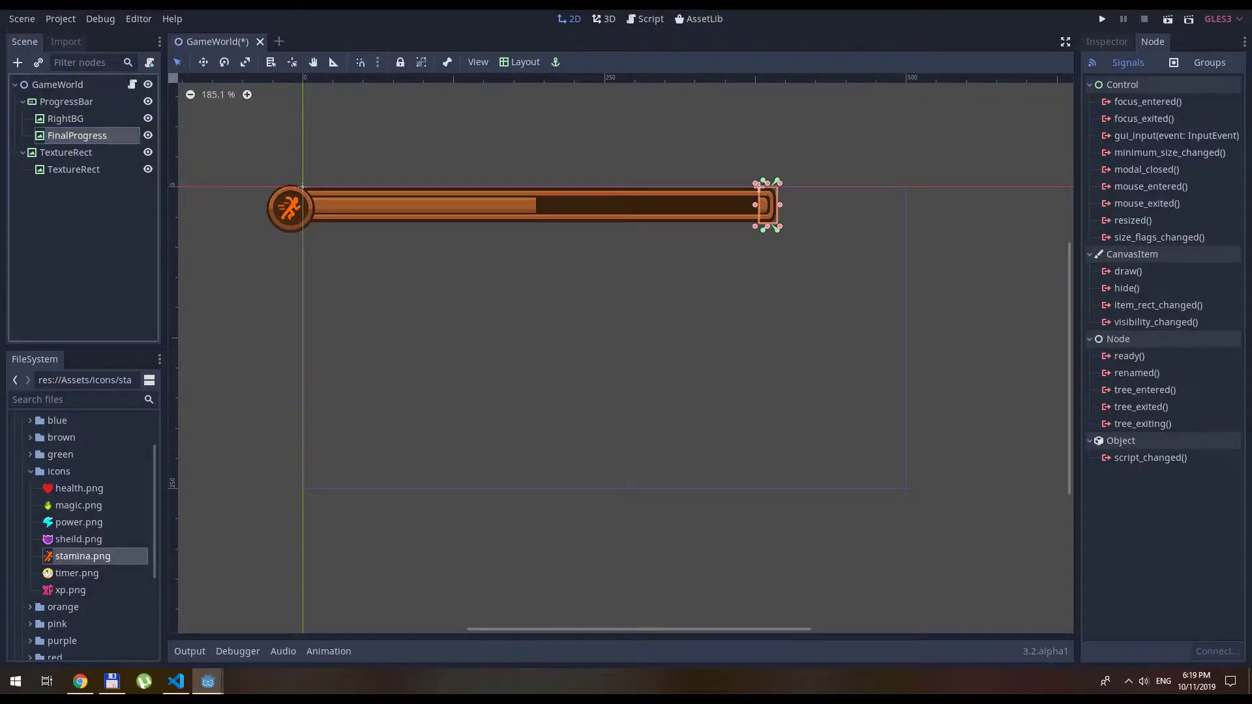
{"action": "left_click", "coordinate": [83, 153]}
{"action": "double_click", "coordinate": [87, 152]}
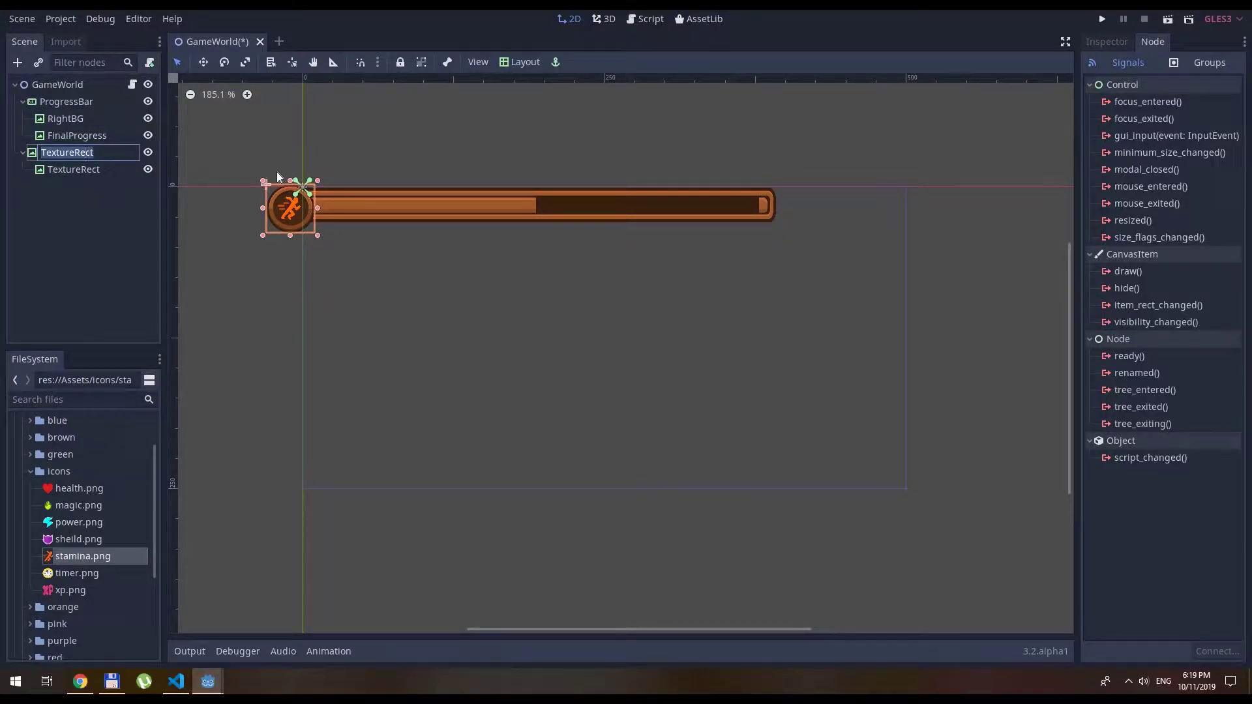
{"action": "type", "text": "IconFrame"}
{"action": "key", "text": "Return"}
Rename the stamina icon node to Icon and save the GameWorld scene.
{"action": "left_click", "coordinate": [195, 165]}
{"action": "left_click", "coordinate": [85, 169]}
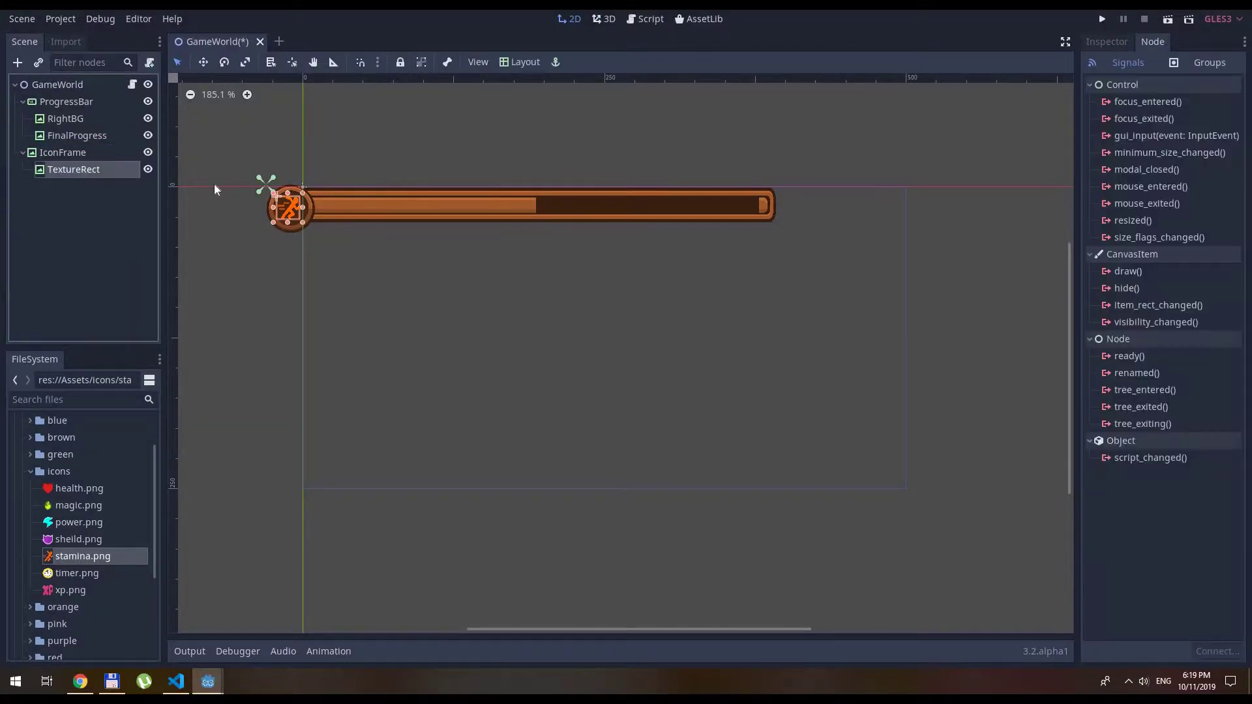
{"action": "key", "text": "F2"}
{"action": "type", "text": "Icon"}
{"action": "key", "text": "Return"}
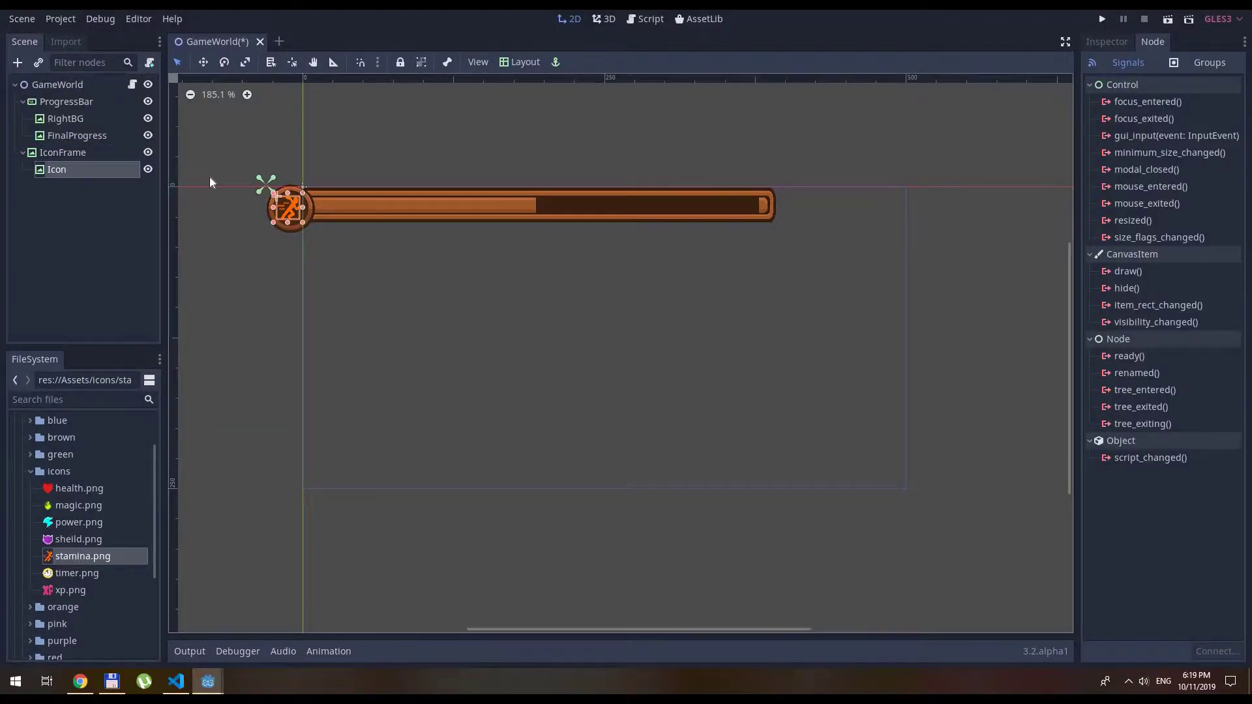
{"action": "key", "text": "ctrl+s"}
{"action": "left_click", "coordinate": [99, 84]}
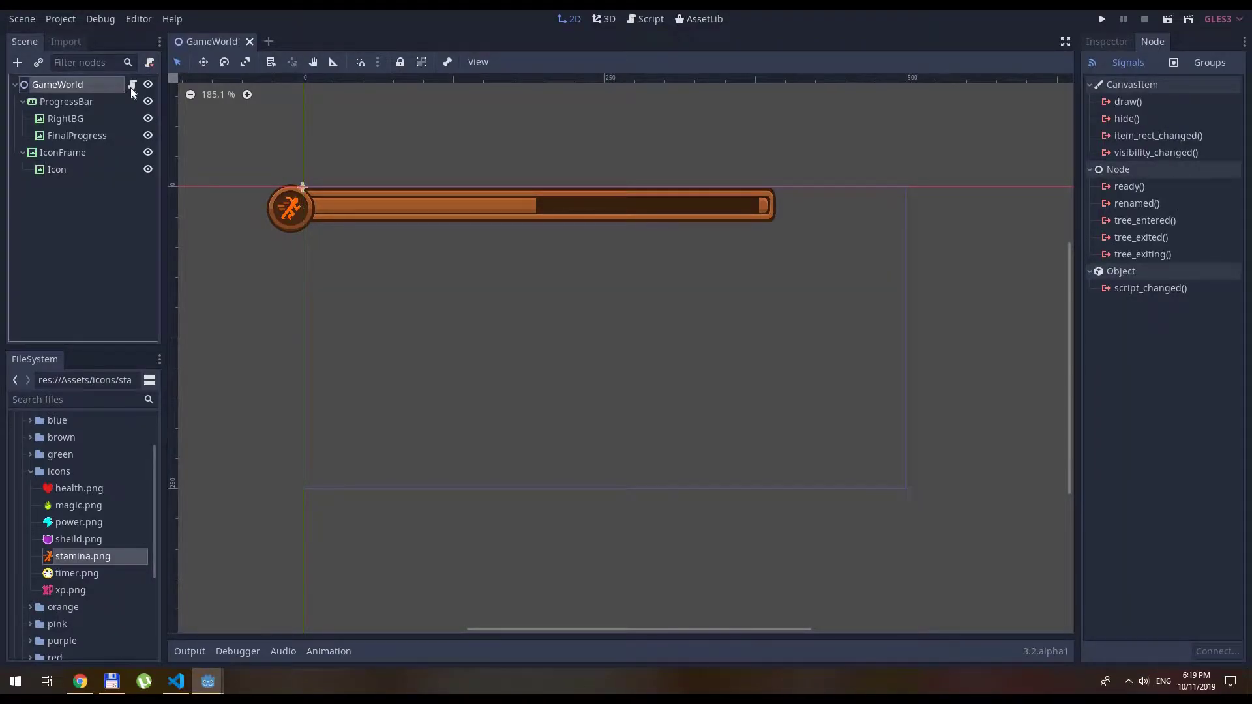
{"action": "left_click", "coordinate": [409, 222]}
Connect ProgressBar's value_changed signal to GameWorld, creating the _on_ProgressBar_value_changed(value) stub.
{"action": "left_click", "coordinate": [412, 208]}
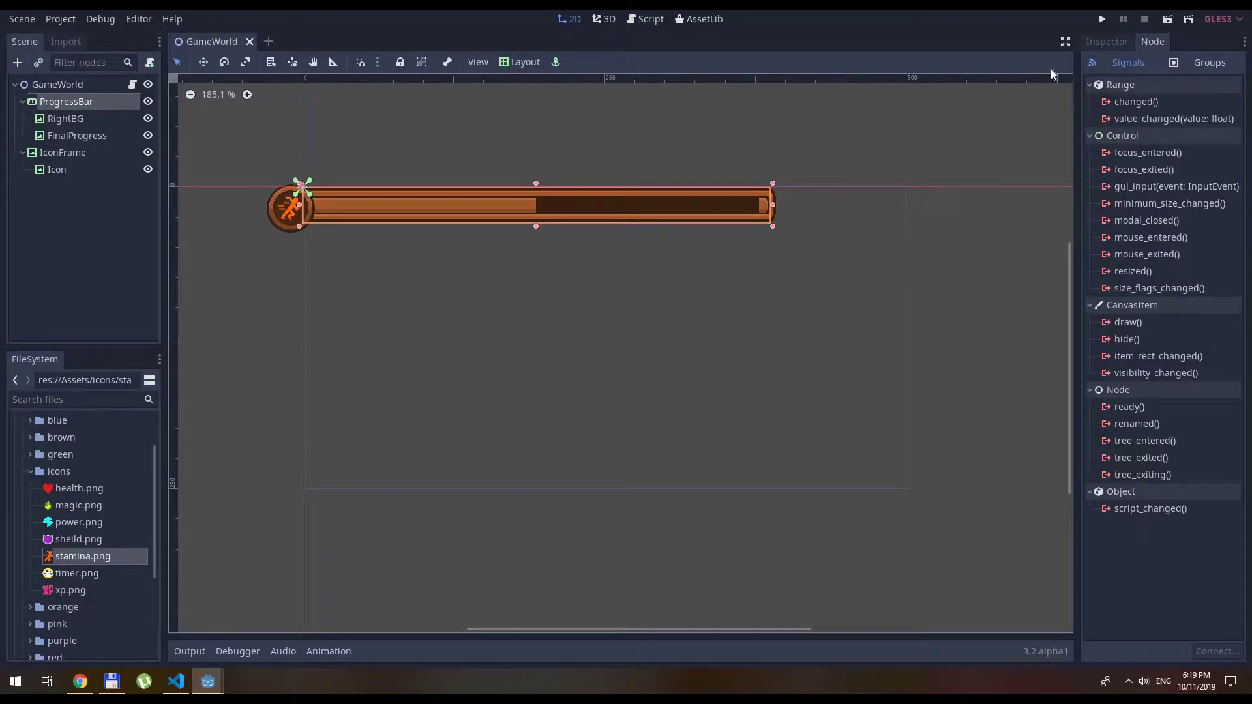
{"action": "left_click", "coordinate": [1137, 118]}
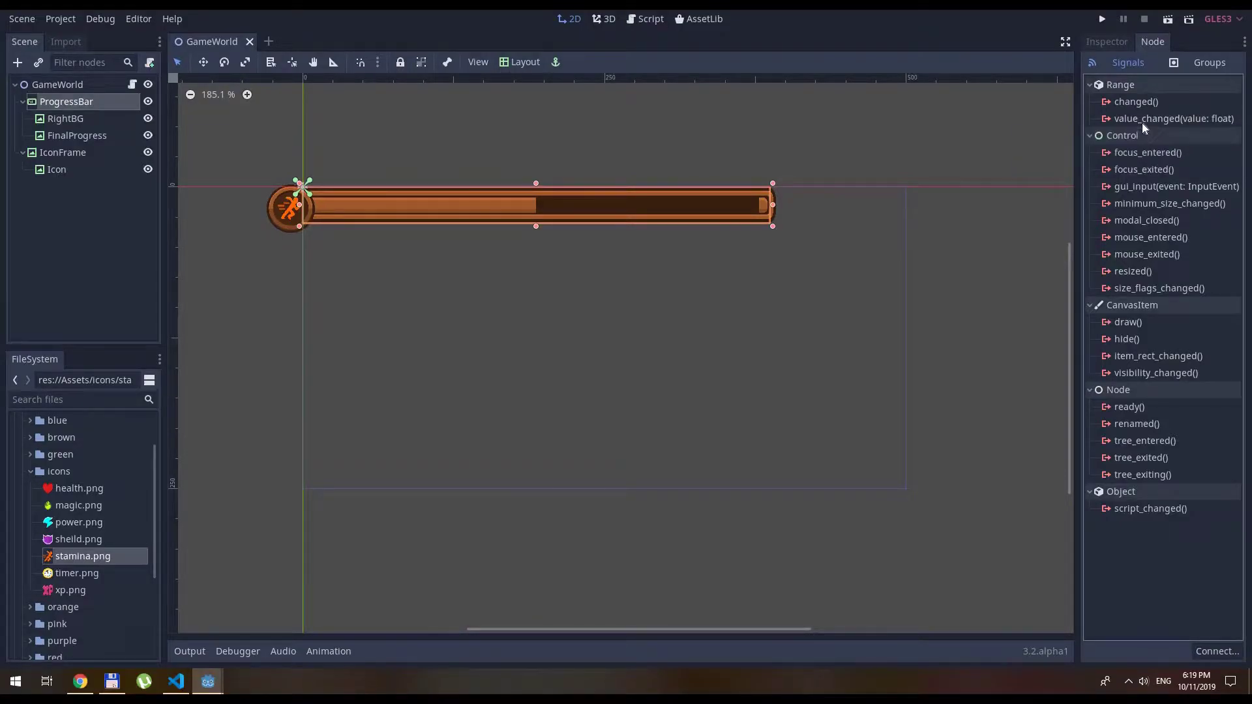
{"action": "double_click", "coordinate": [1141, 122]}
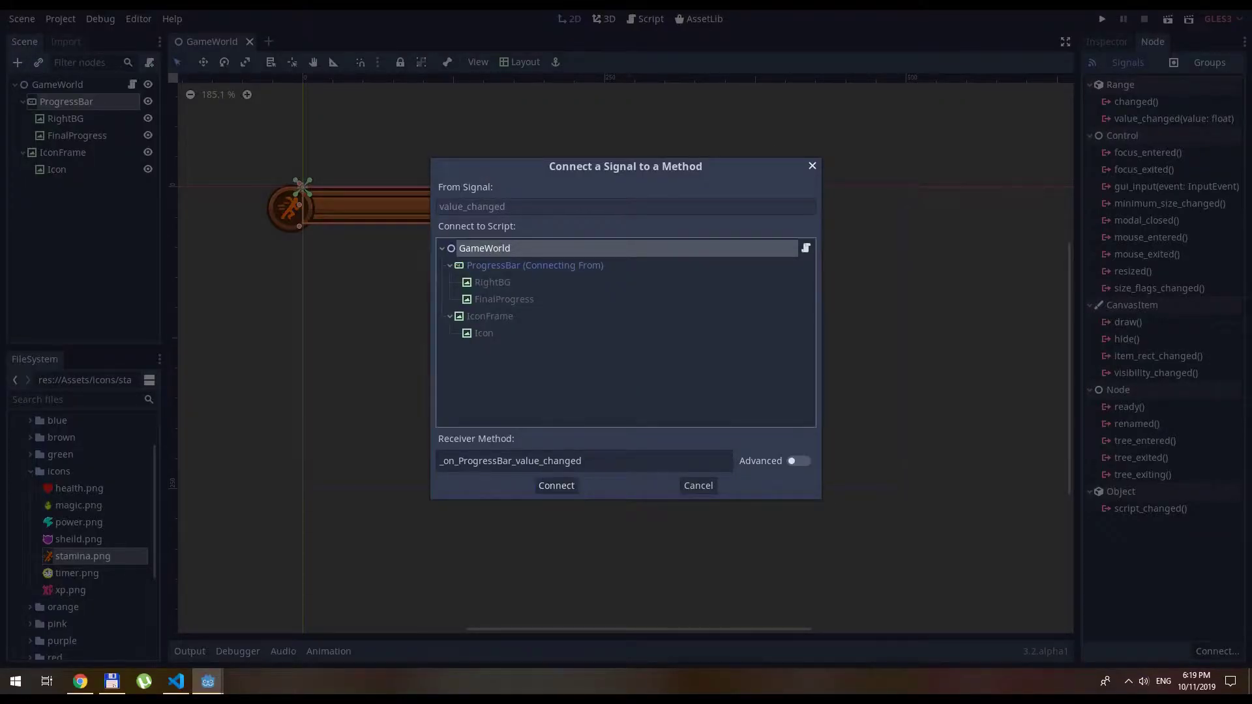
{"action": "double_click", "coordinate": [496, 248]}
{"action": "key", "text": "shift+Home"}
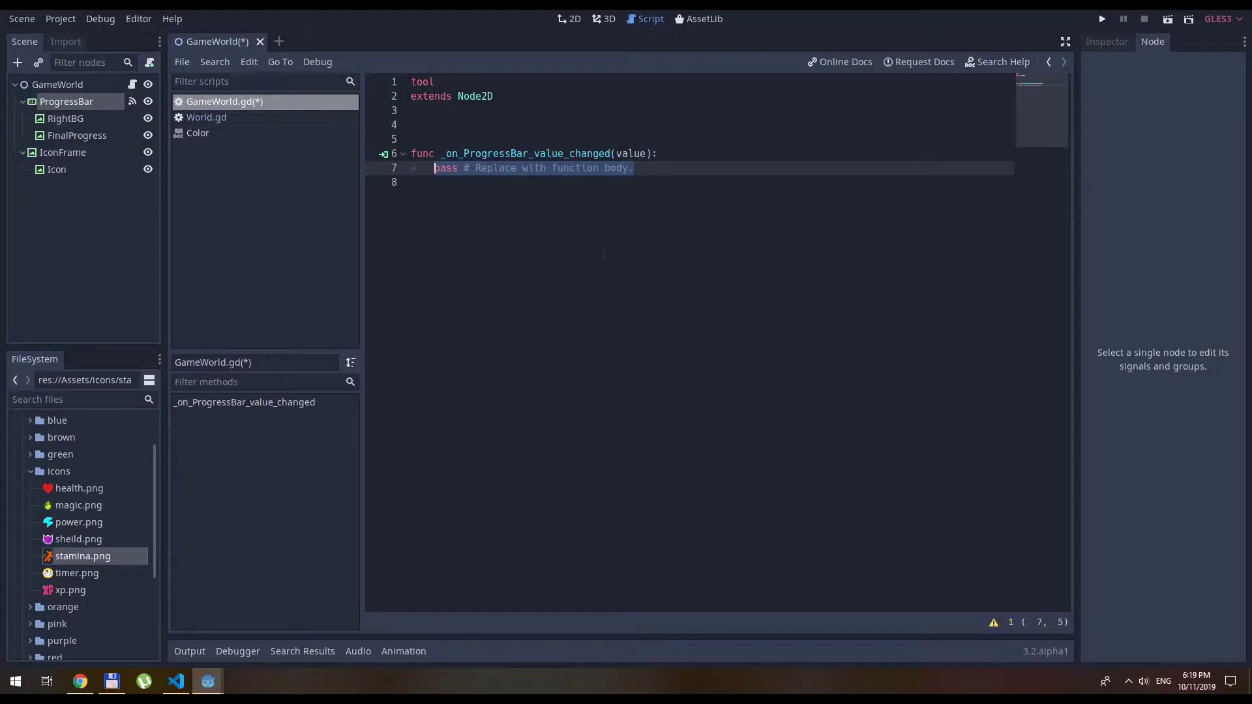
Replace pass with 'if value <99:' that sets FinalProgress.visible = false.
{"action": "type", "text": "if value <9"}
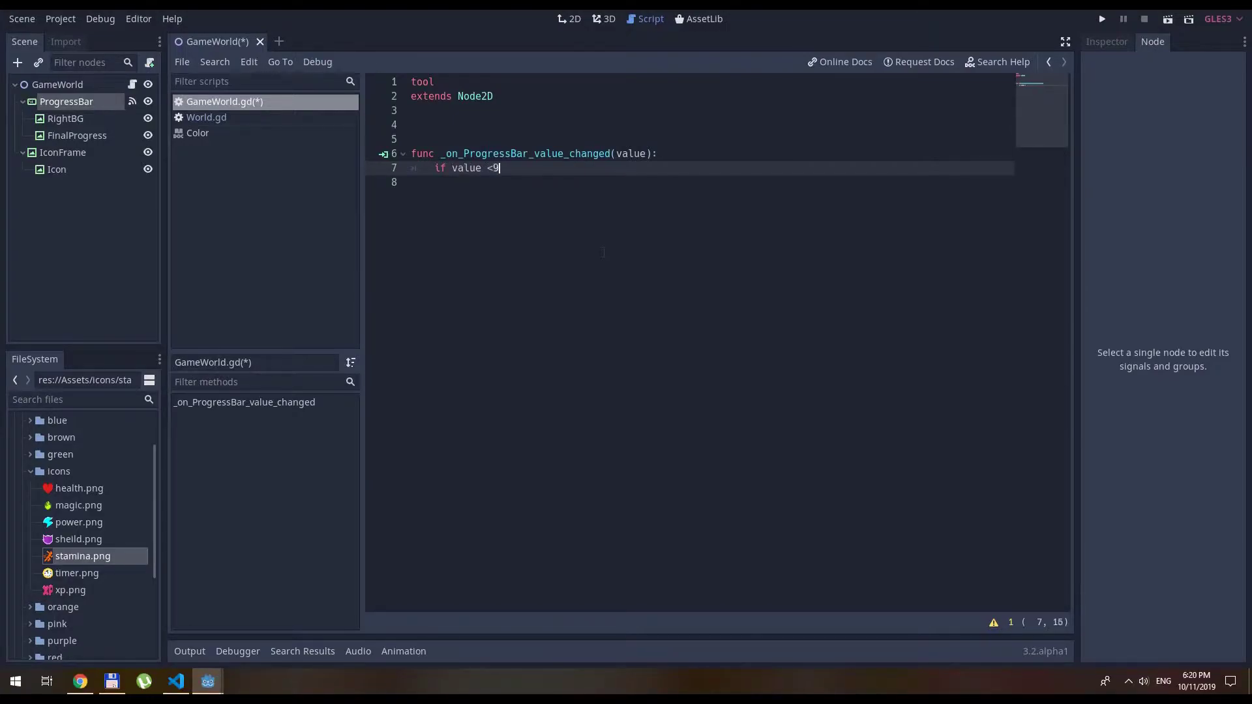
{"action": "type", "text": "9:"}
{"action": "key", "text": "Return"}
{"action": "type", "text": "$Fian"}
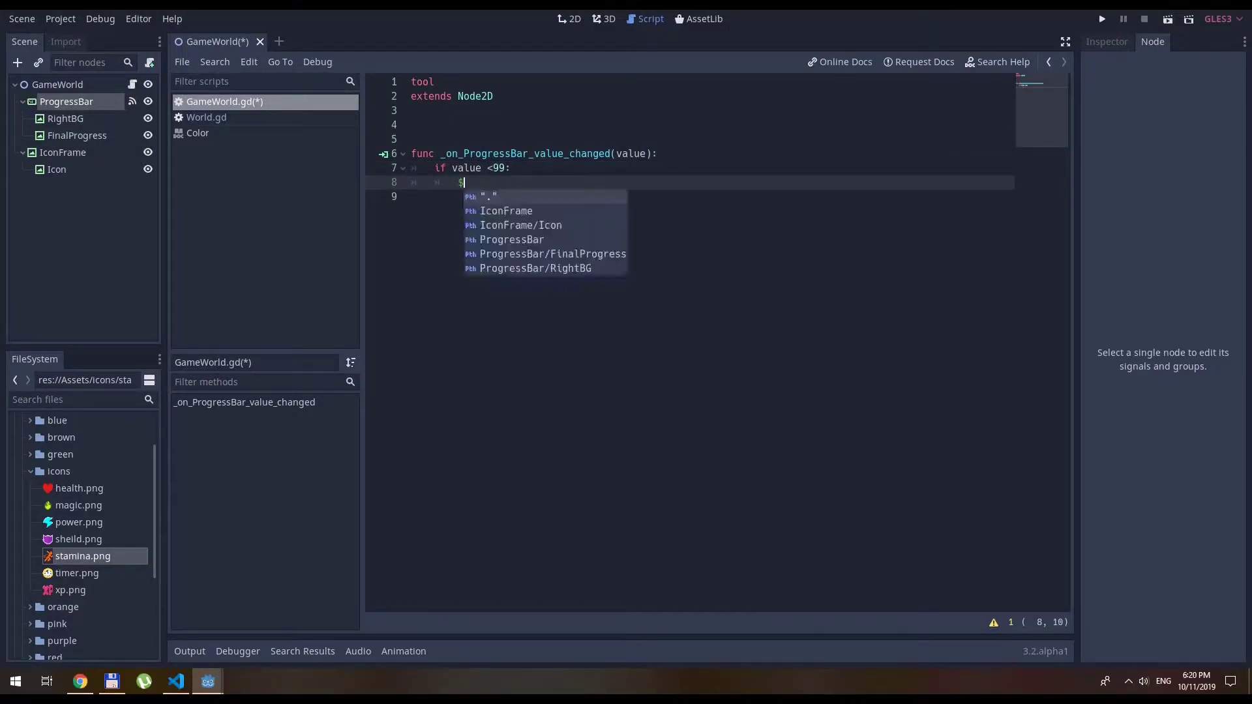
{"action": "key", "text": "BackSpace"}
{"action": "type", "text": "n"}
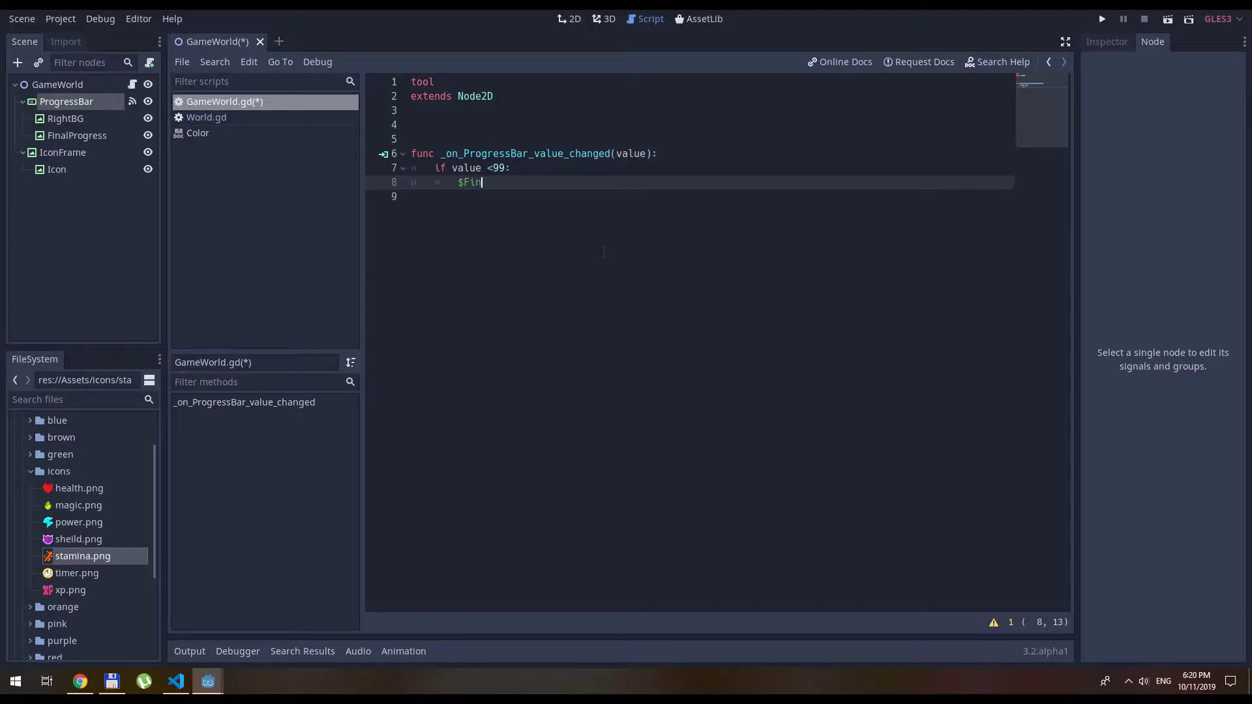
{"action": "type", "text": "a"}
{"action": "key", "text": "Return"}
{"action": "type", "text": ".visible"}
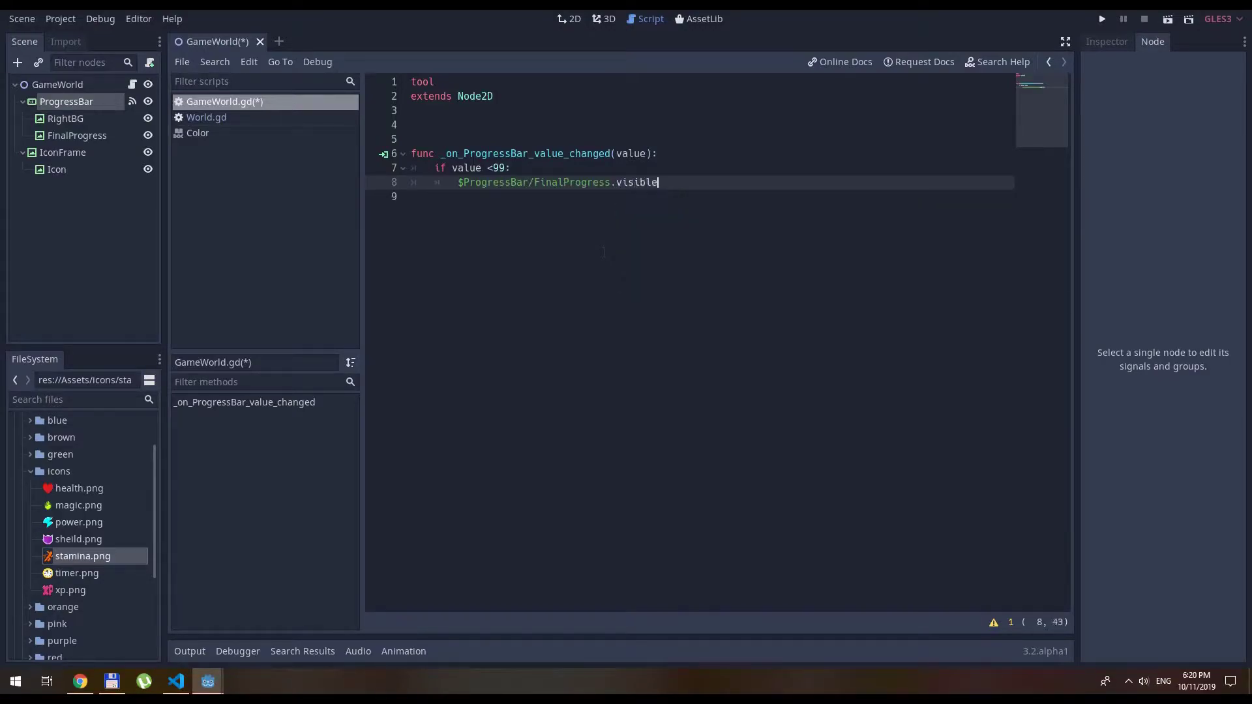
{"action": "type", "text": " = false"}
{"action": "key", "text": "Return"}
Add an else branch setting FinalProgress.visible = true.
{"action": "key", "text": "BackSpace"}
{"action": "type", "text": "else:"}
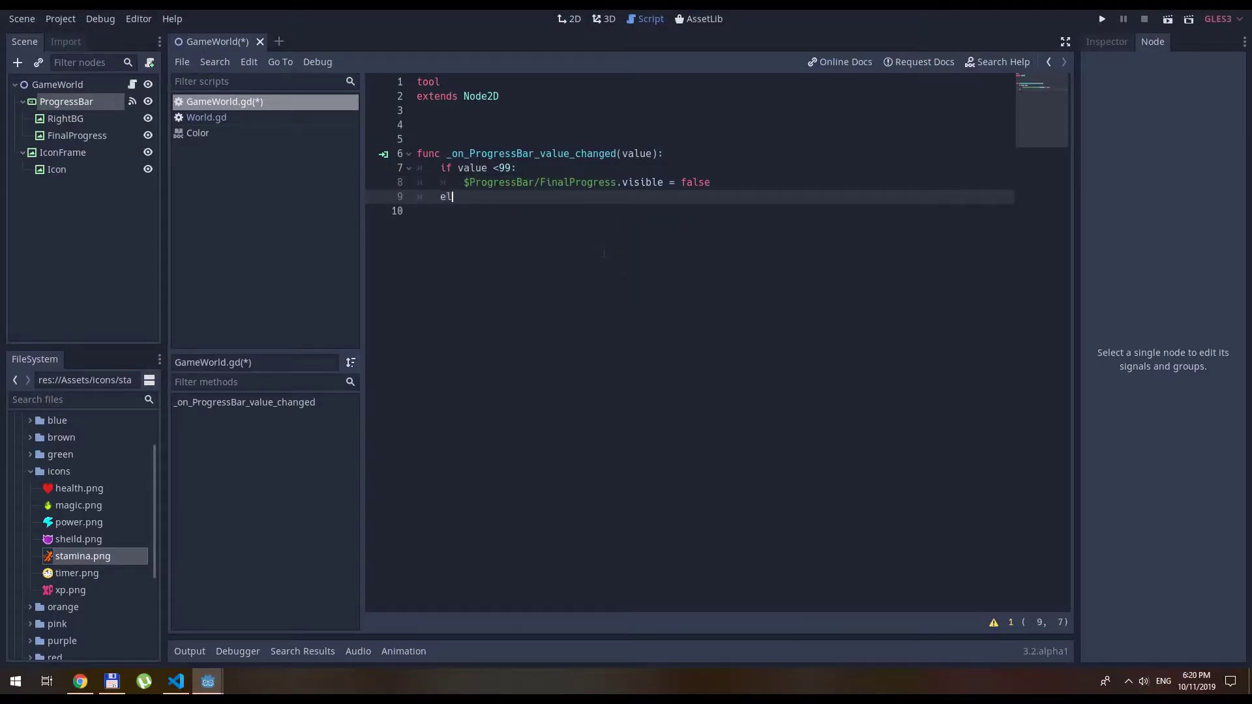
{"action": "key", "text": "Return"}
{"action": "type", "text": "$Fin"}
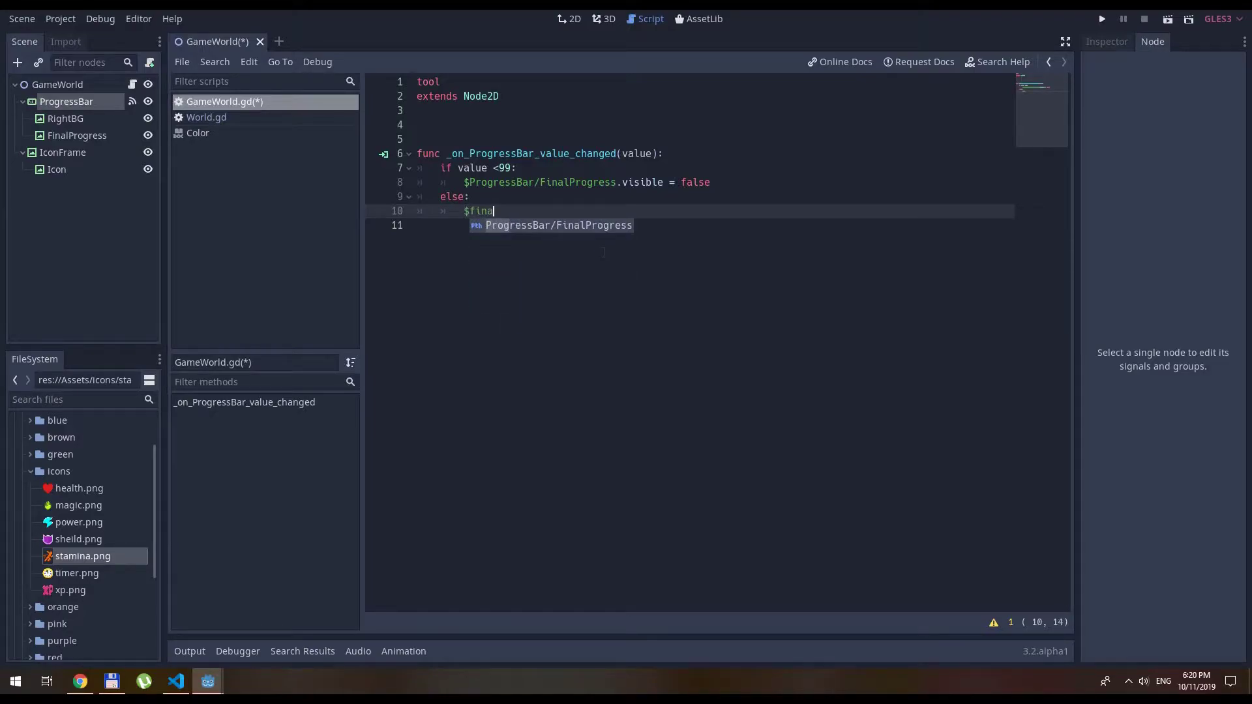
{"action": "key", "text": "Return"}
{"action": "type", "text": ".visible = t"}
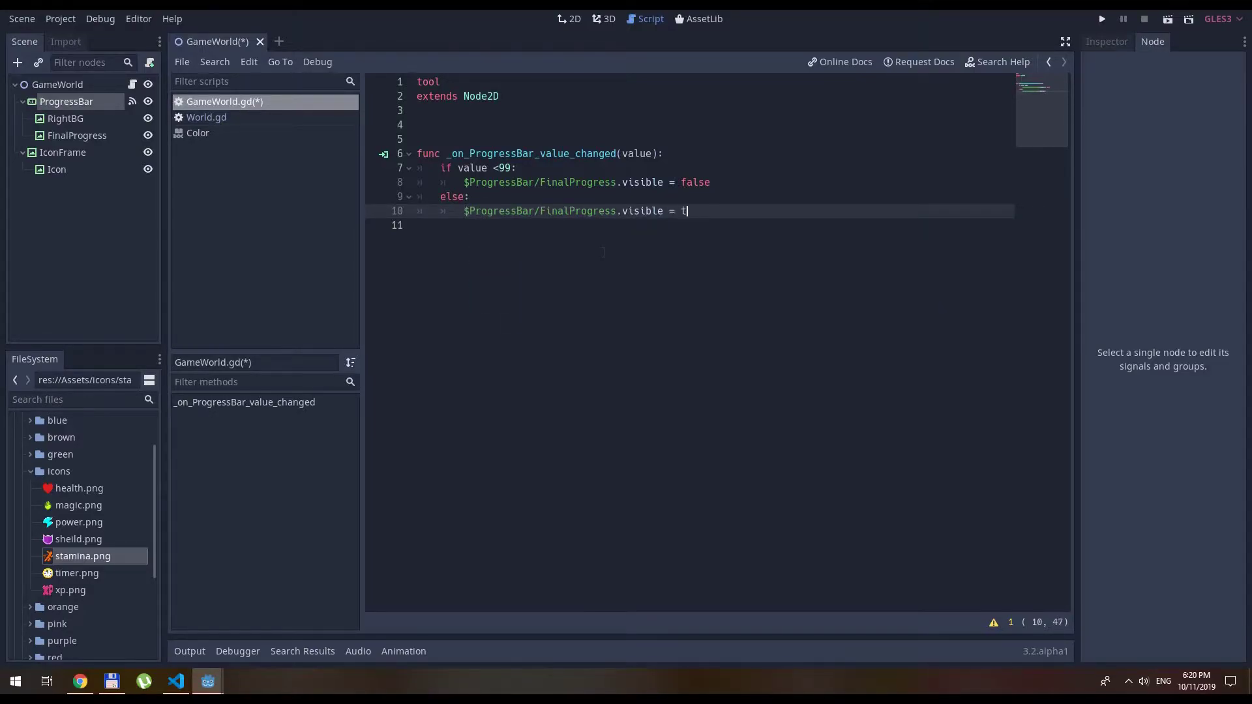
{"action": "type", "text": "rue"}
In the 2D scene, leave FinalProgress hidden and raise ProgressBar's Value to 88.
{"action": "left_click", "coordinate": [569, 18]}
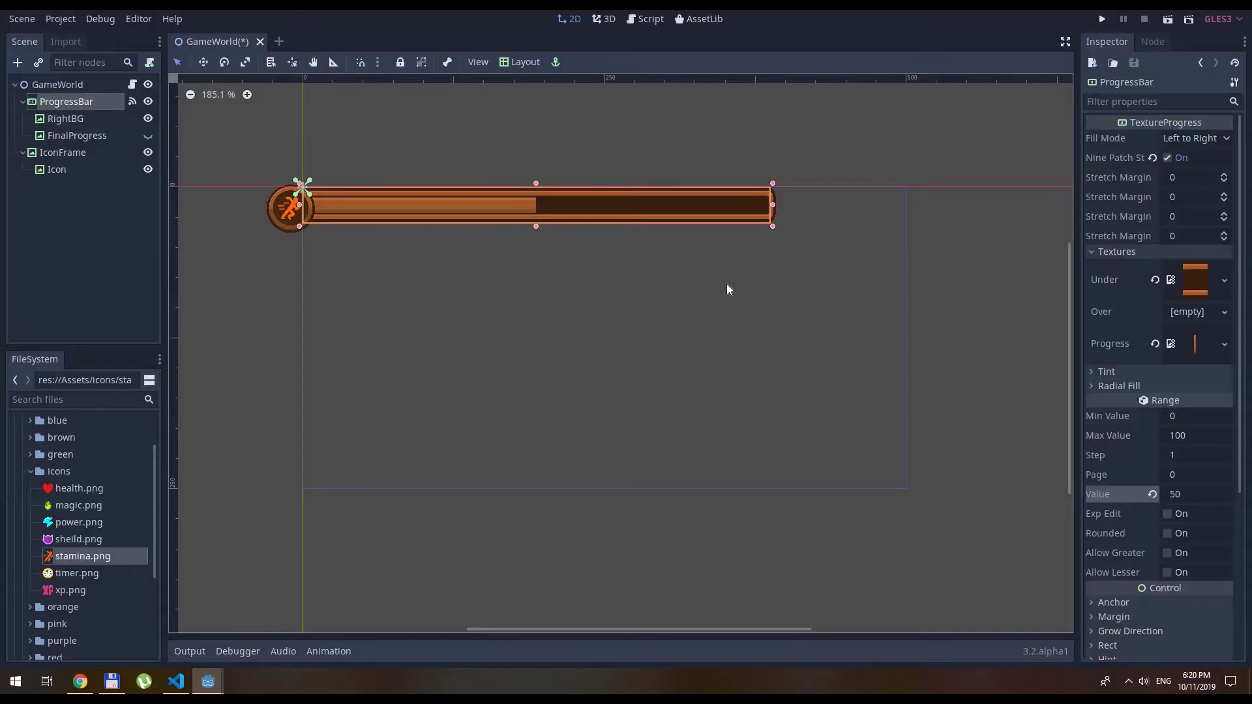
{"action": "left_click", "coordinate": [84, 135]}
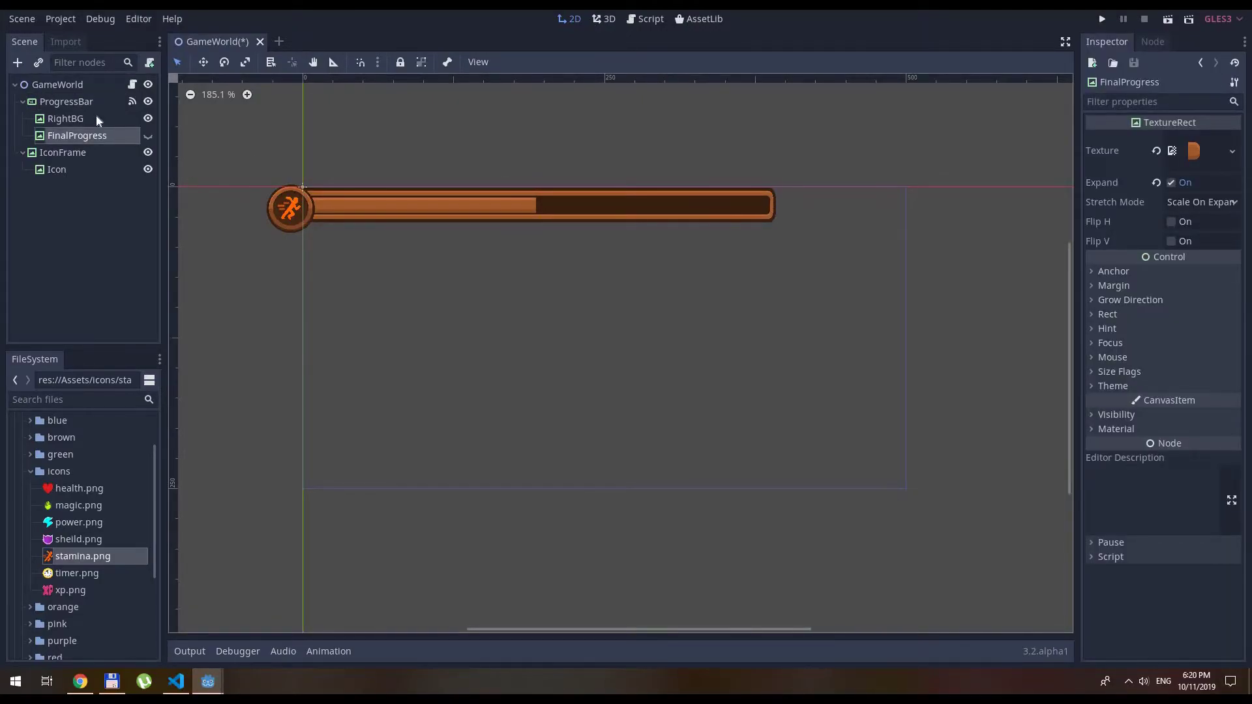
{"action": "left_click", "coordinate": [149, 137]}
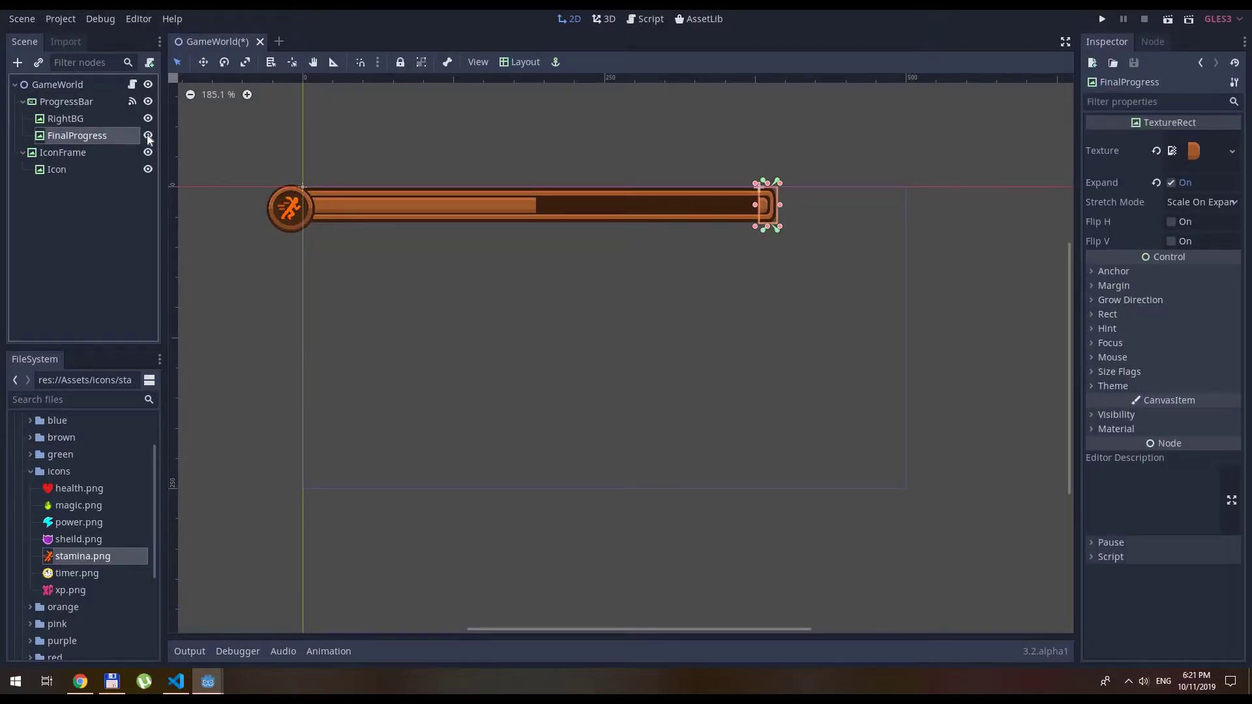
{"action": "left_click", "coordinate": [148, 137]}
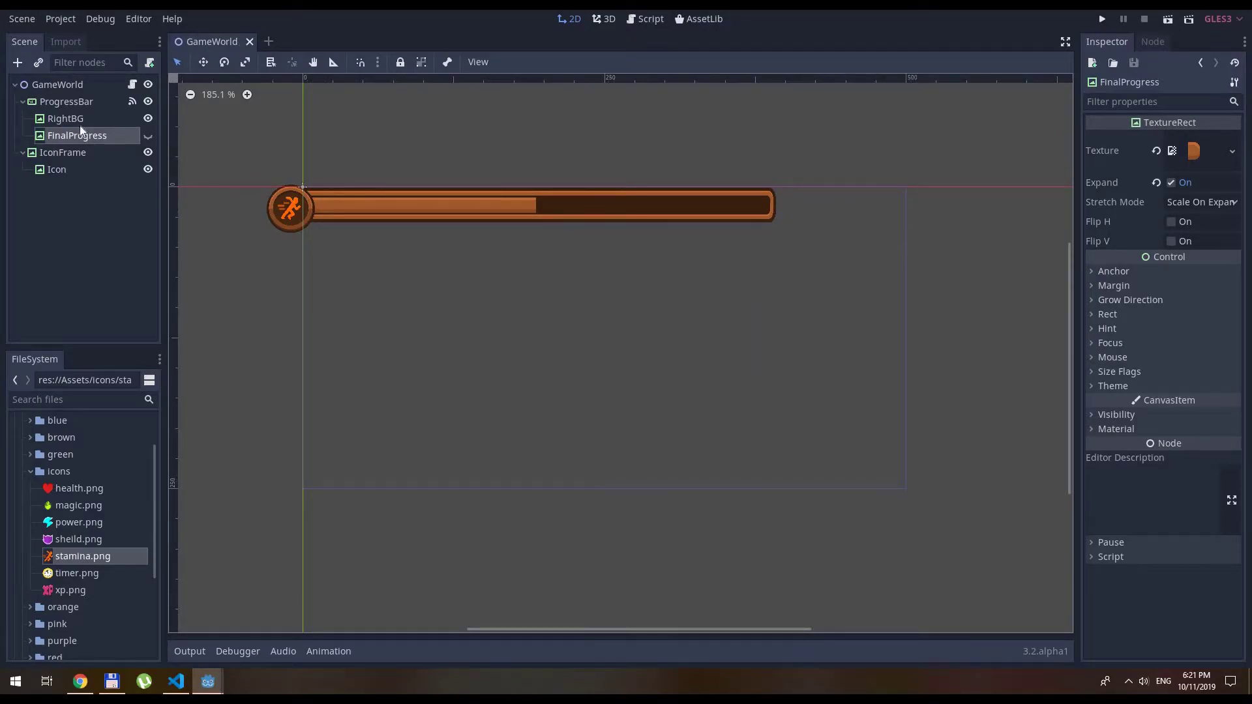
{"action": "left_click", "coordinate": [67, 101]}
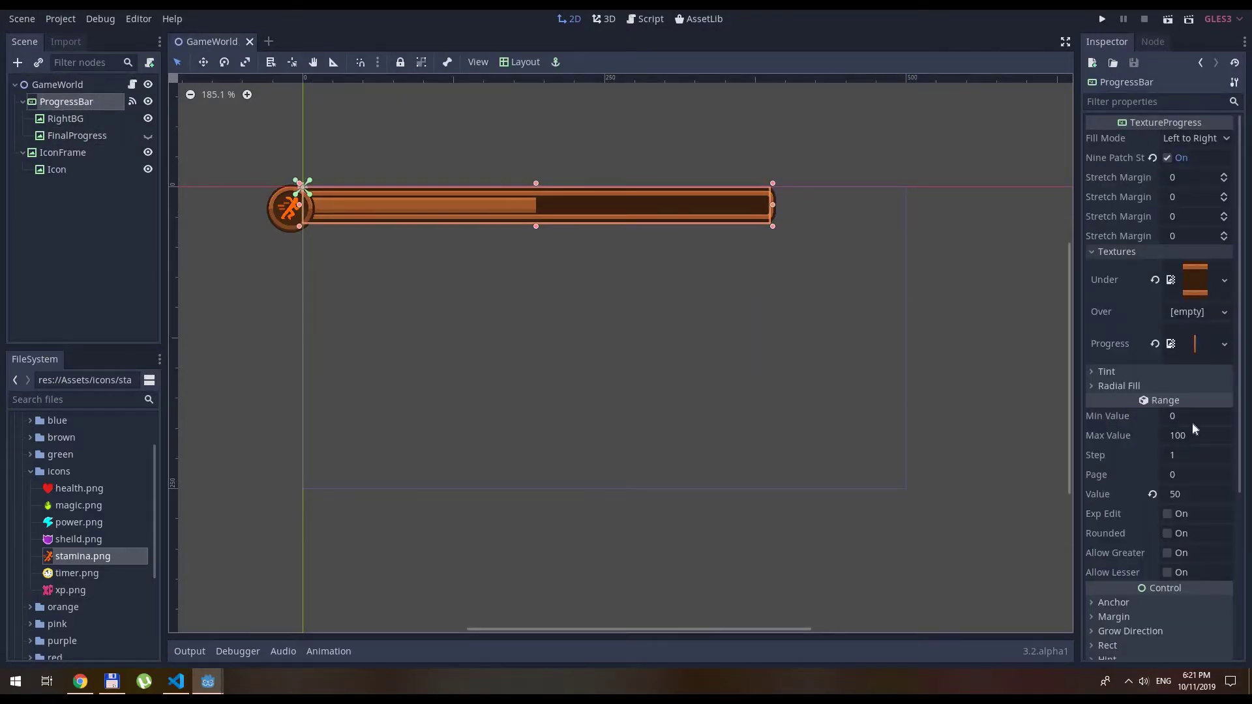
{"action": "left_click_drag", "start_coordinate": [1187, 495], "coordinate": [1226, 496]}
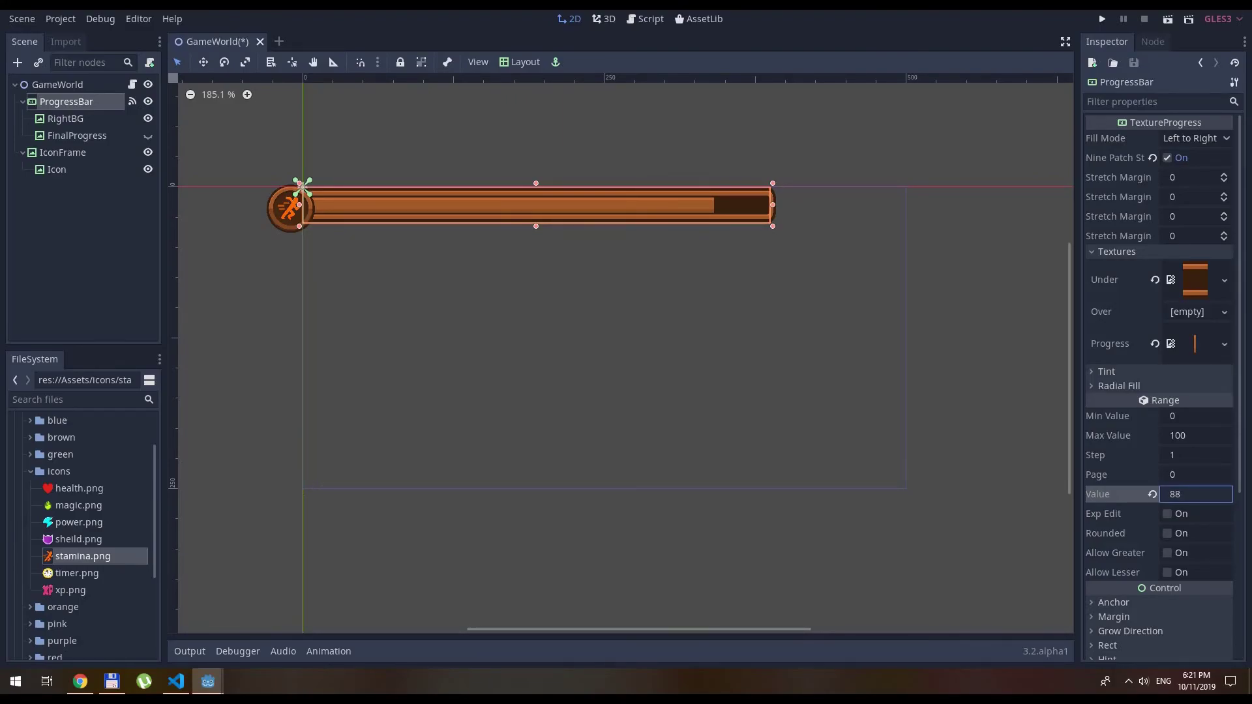